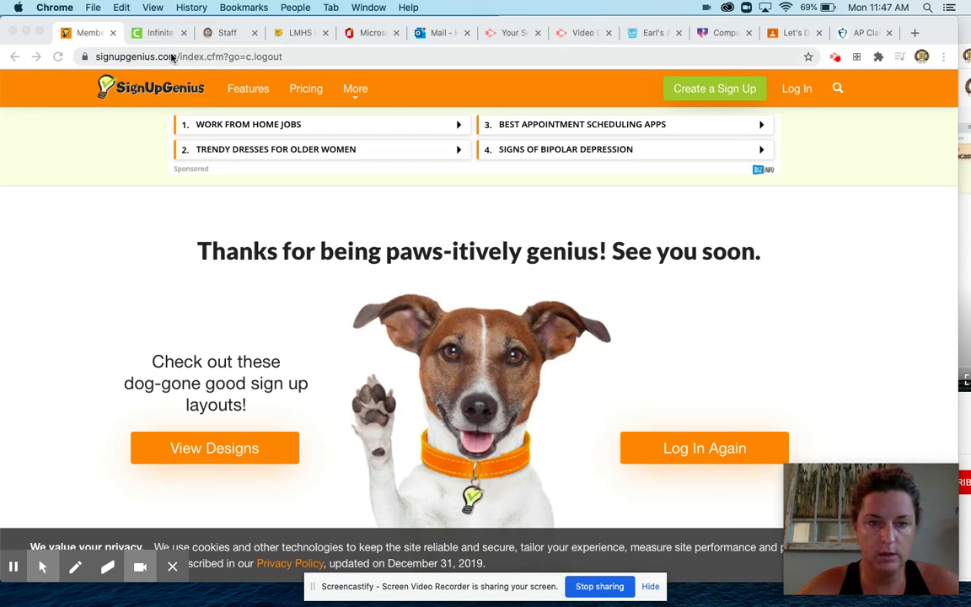
Step: Log in to SignUpGenius with the saved credentials and go to Create a Sign Up
click(797, 89)
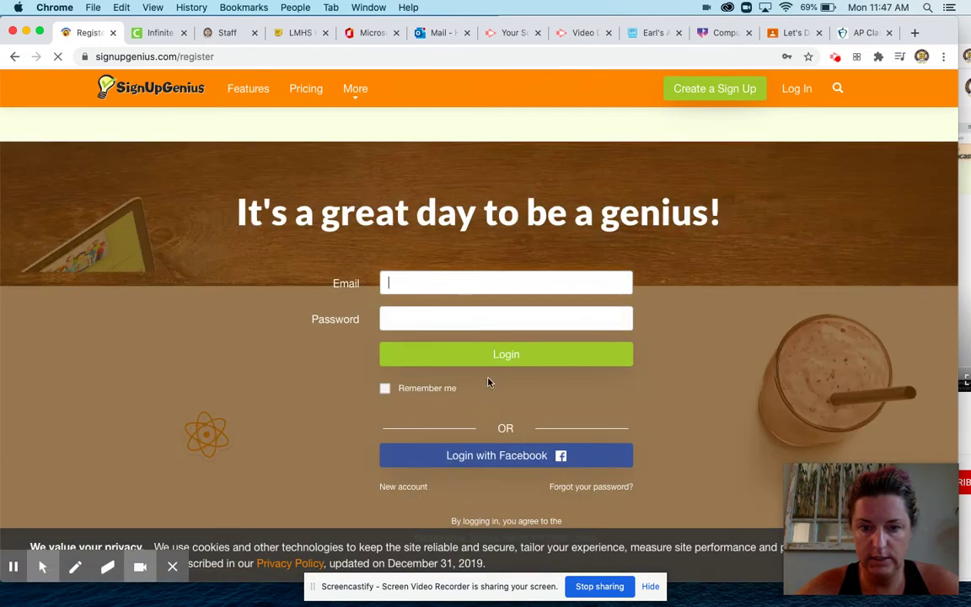
scroll(505, 394, down, 2)
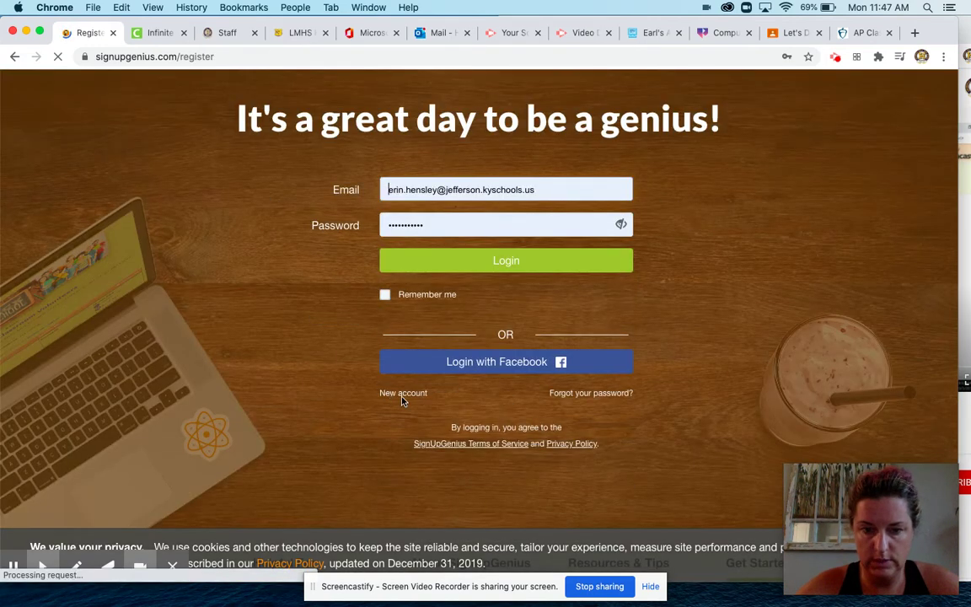
scroll(627, 282, up, 2)
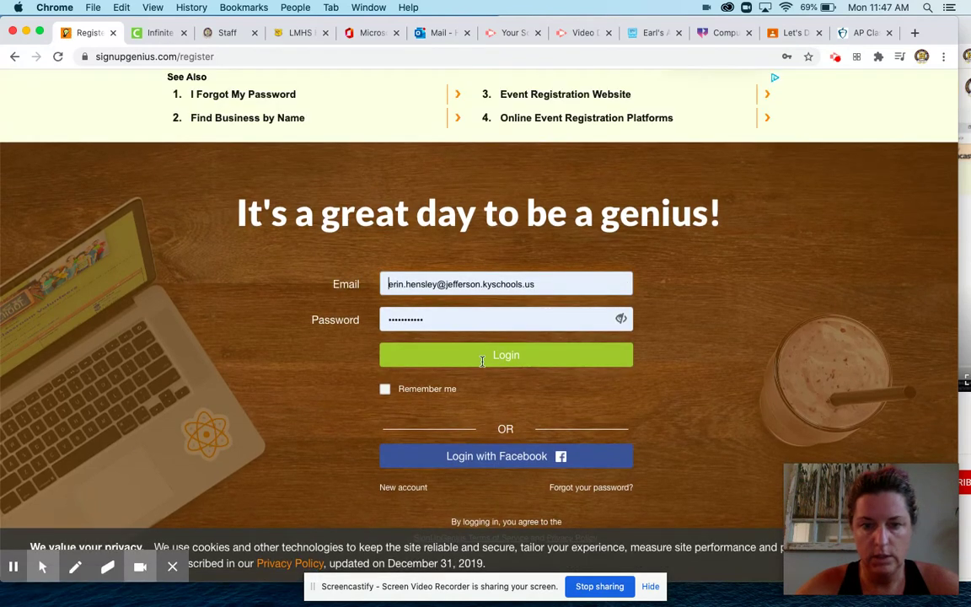
click(505, 355)
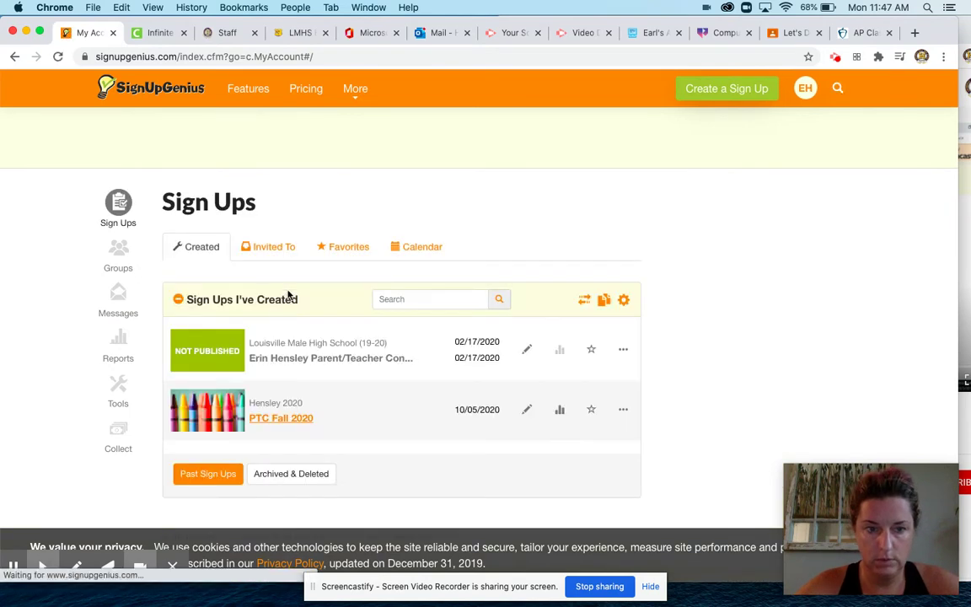
scroll(432, 201, down, 1)
scroll(434, 203, up, 1)
scroll(435, 204, down, 1)
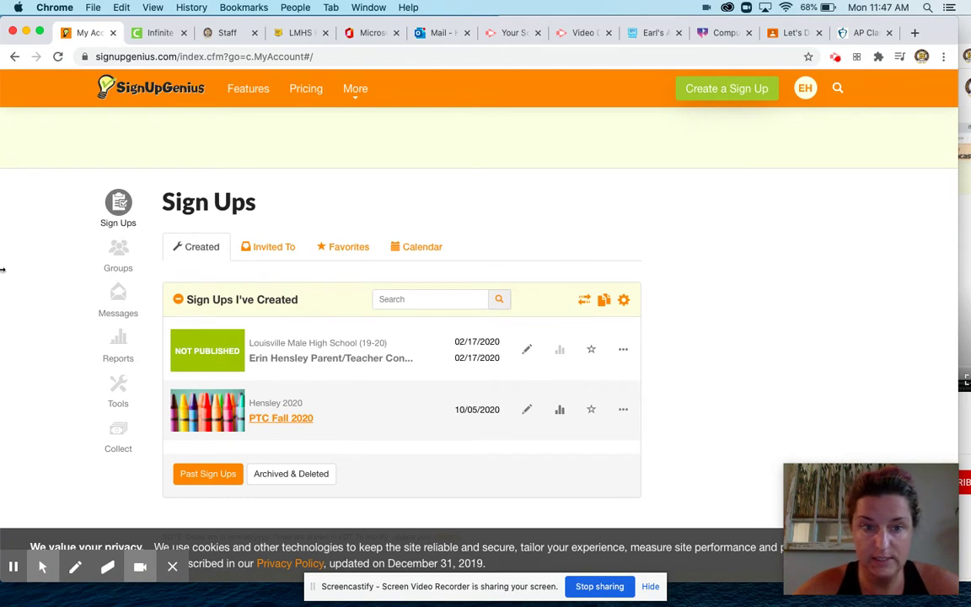
click(733, 96)
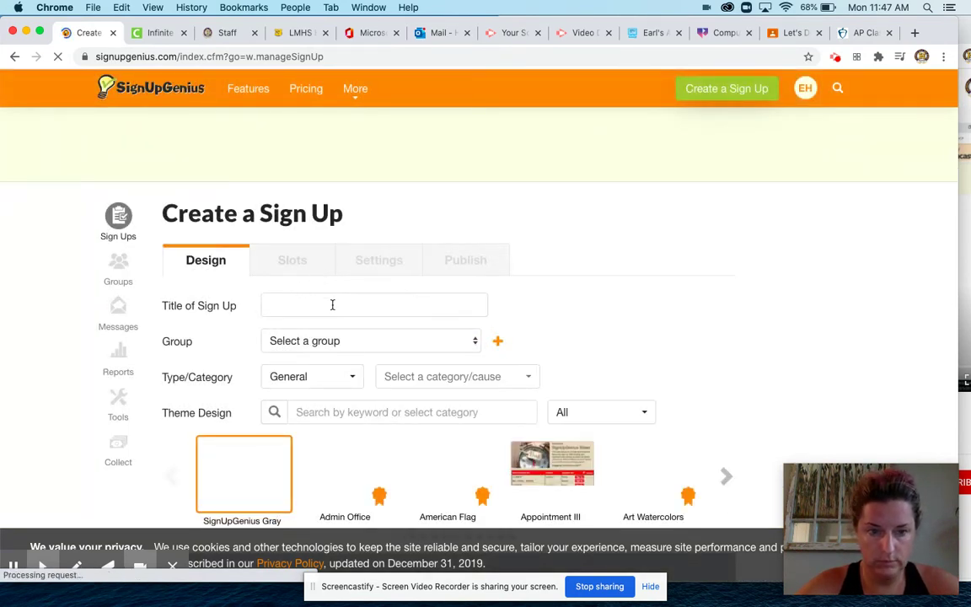
Step: Title the new sign up 'PTC Fall 2020'
click(329, 304)
text(P)
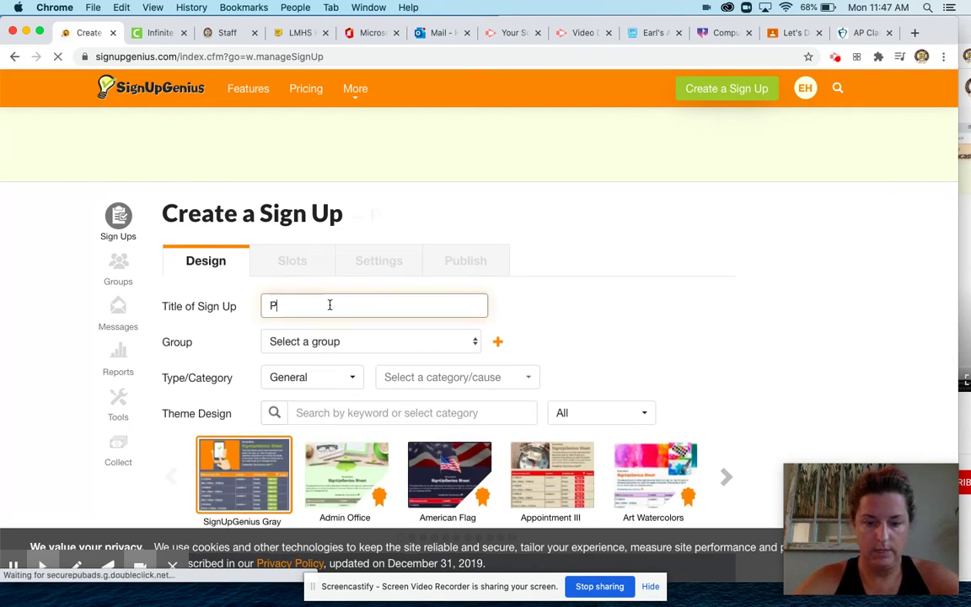
text(TC Fall 202)
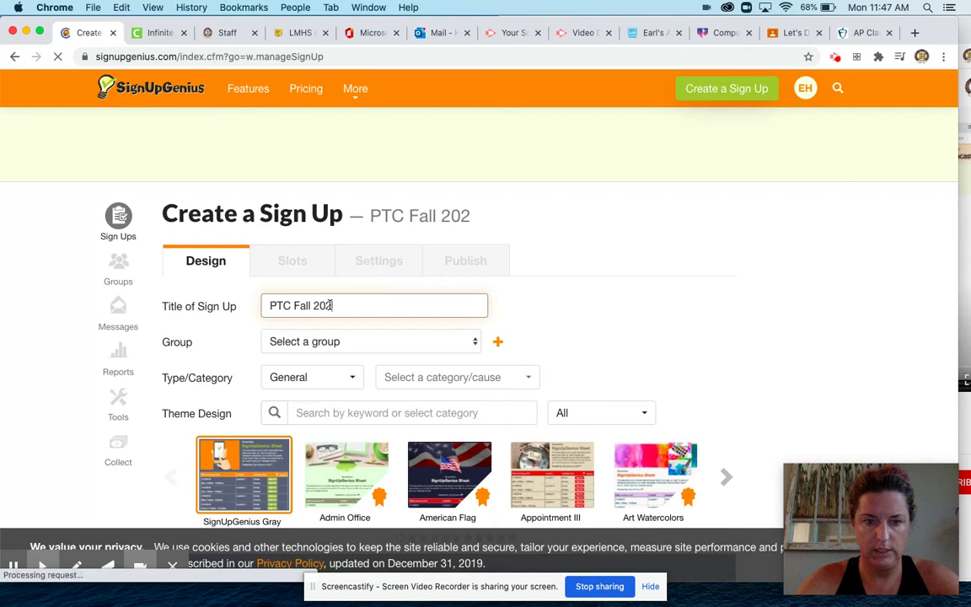
scroll(611, 300, down, 2)
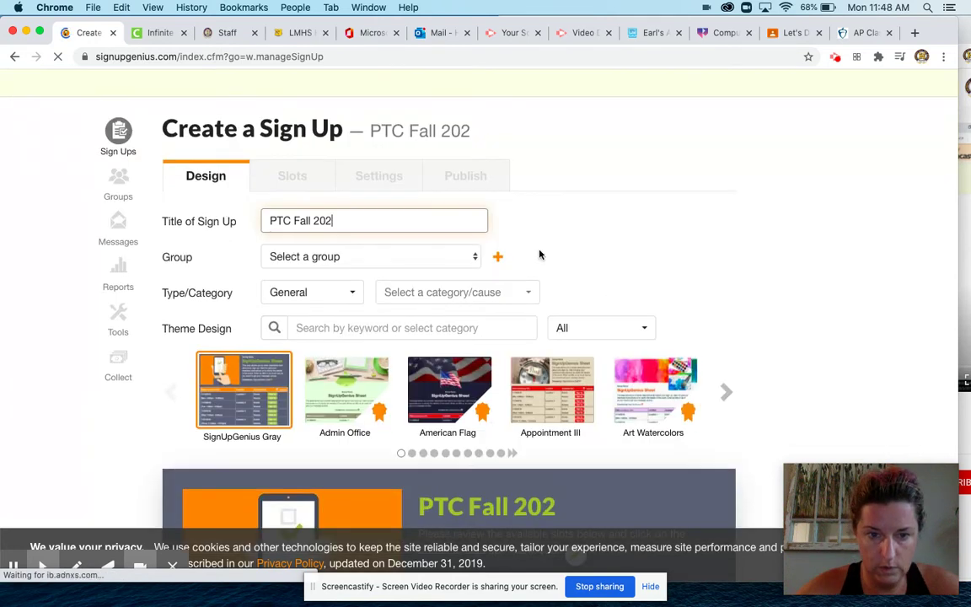
text(0)
Step: Create a new Fall 2020 group and assign the sign up to it
click(497, 256)
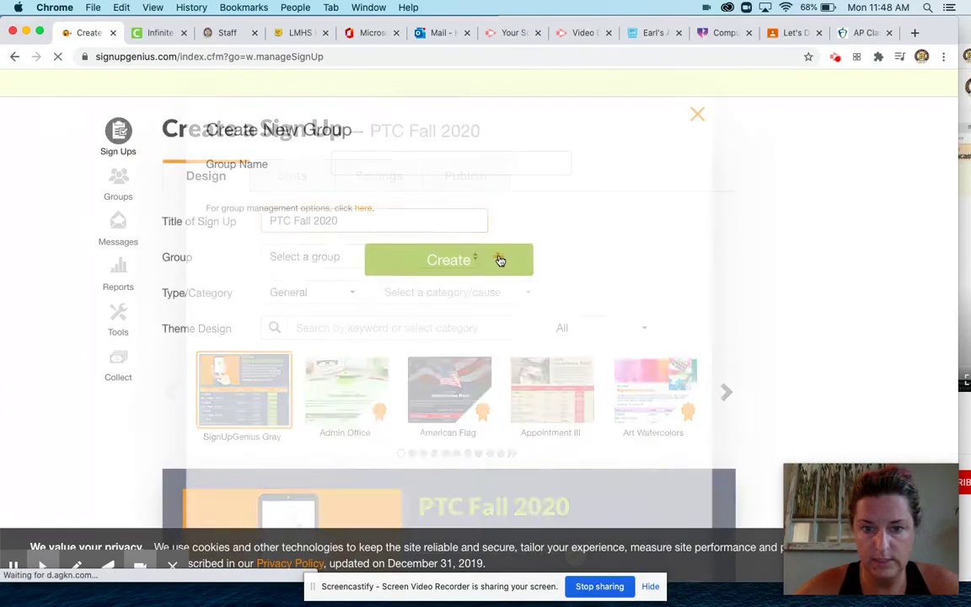
text(H)
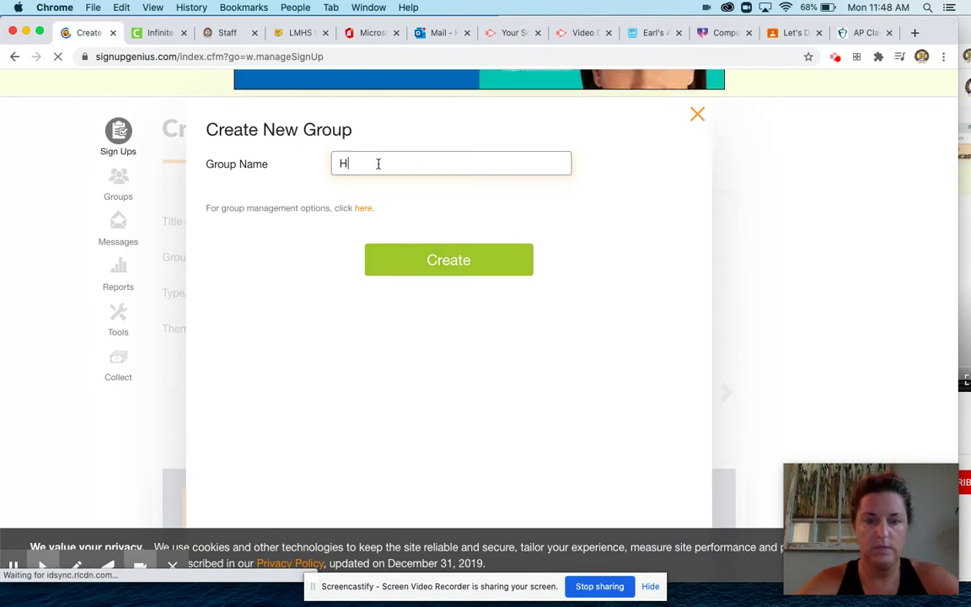
text(ensley Fal)
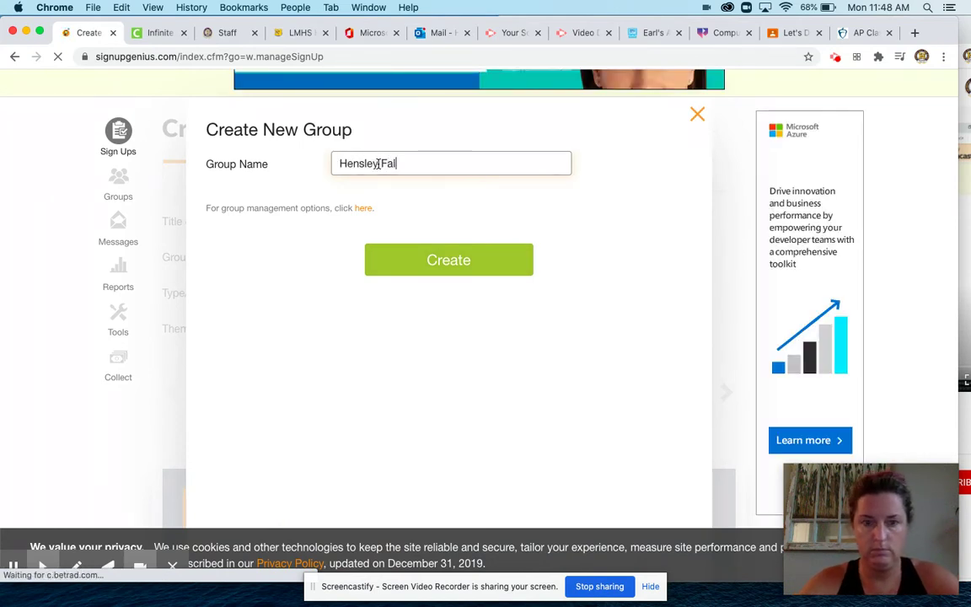
text(l 2020)
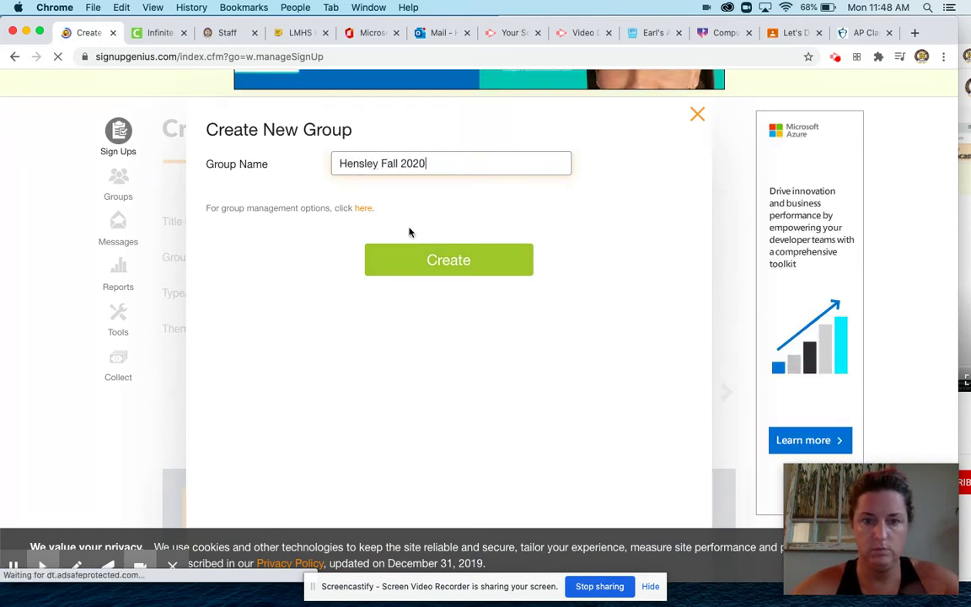
click(432, 262)
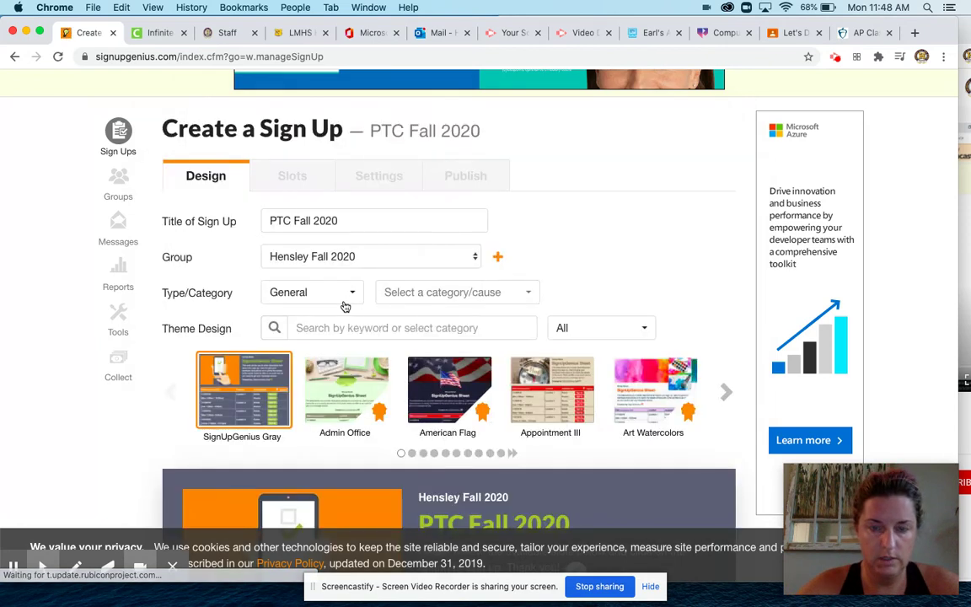
Step: Set the sign-up type to Scheduling and the category to Education
click(342, 292)
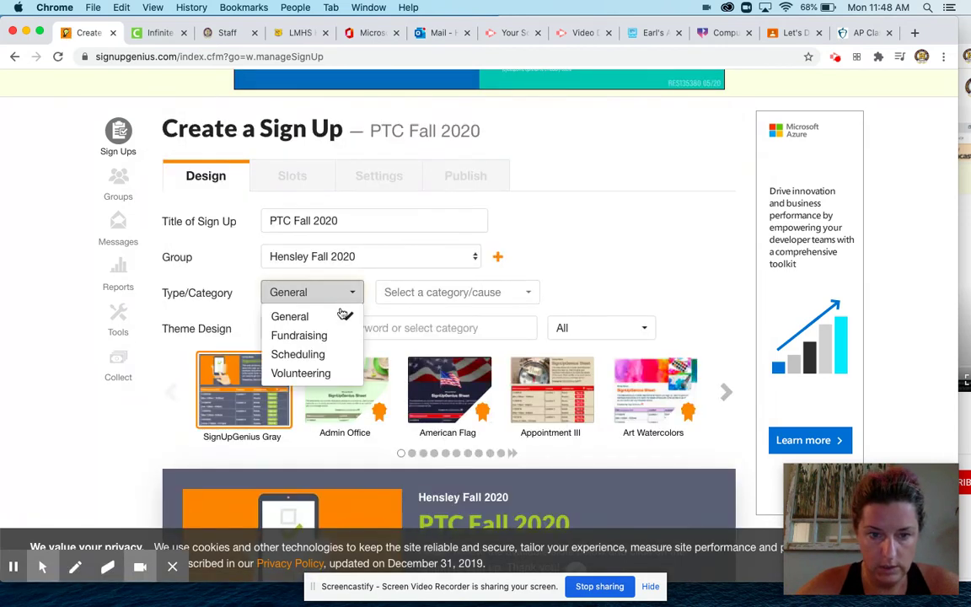
click(329, 356)
click(520, 293)
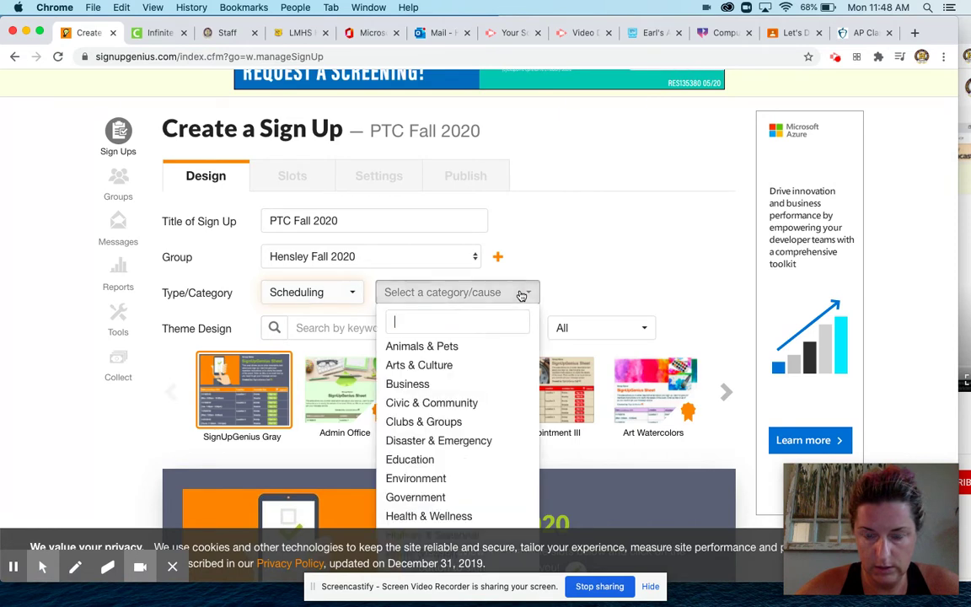
click(483, 461)
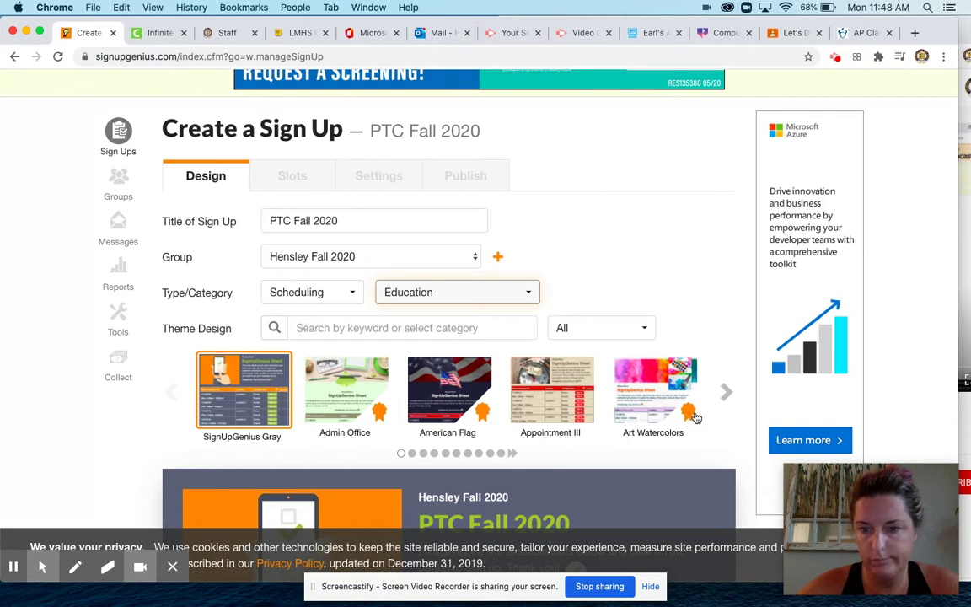
Step: Apply the Back to School 7 theme and save the design
click(727, 392)
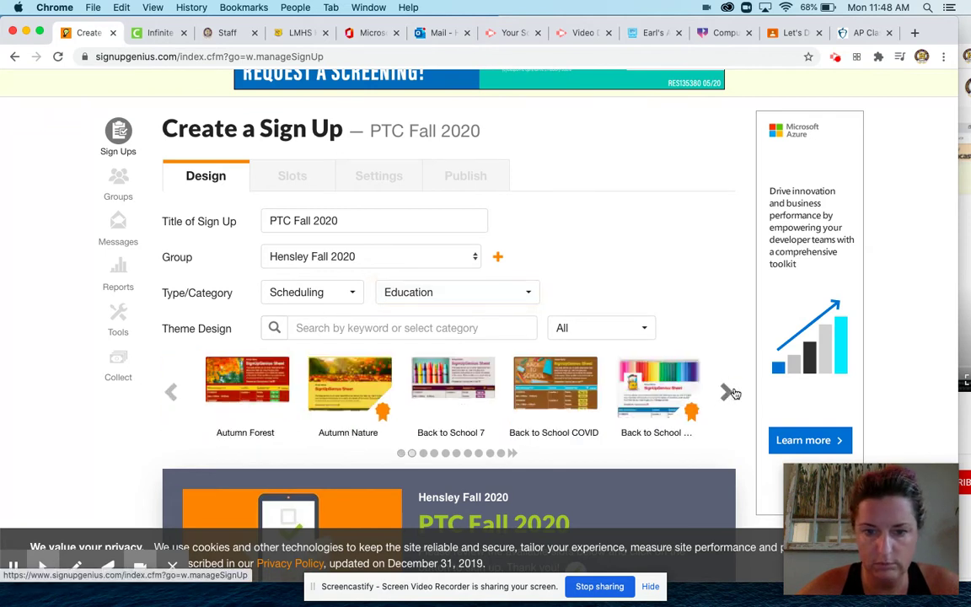
click(454, 385)
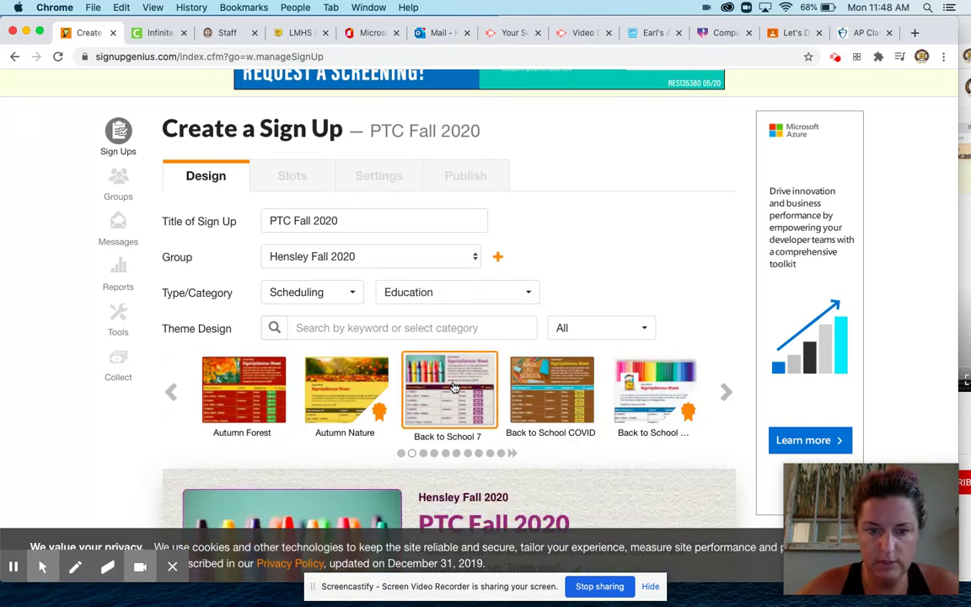
scroll(622, 281, down, 10)
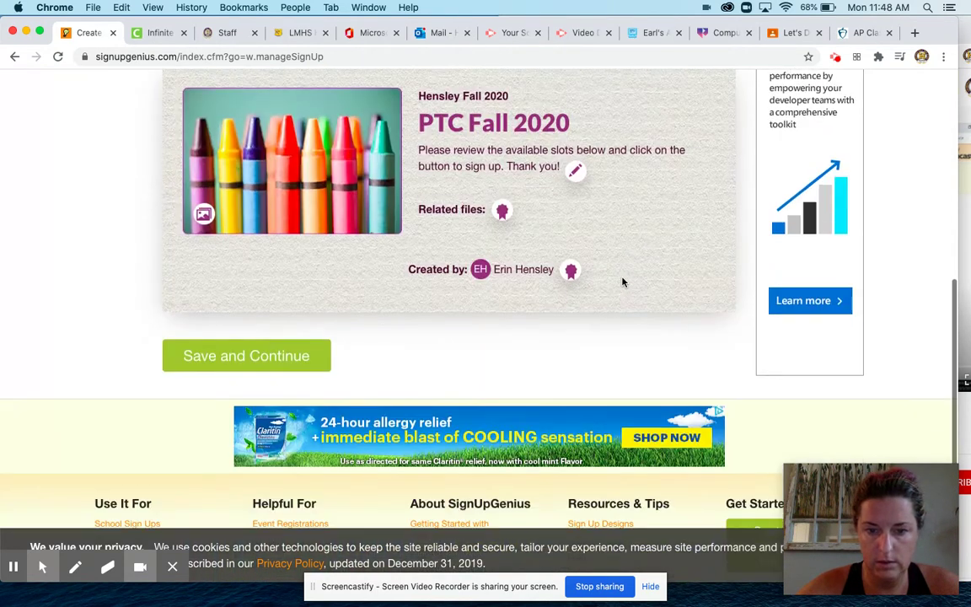
click(275, 345)
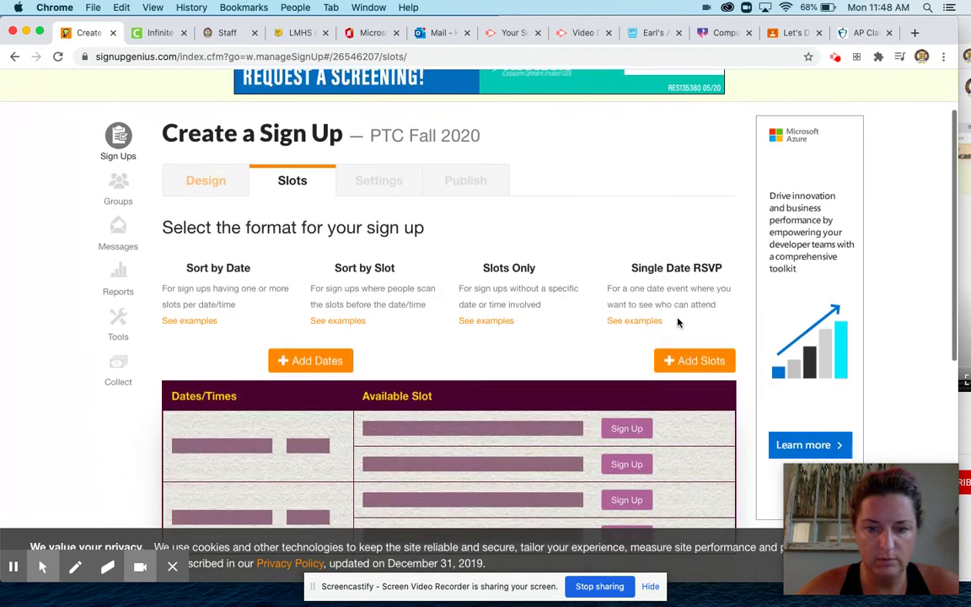
Step: Add October 5, 2020 as a sign-up date and start adding its time slots
click(331, 355)
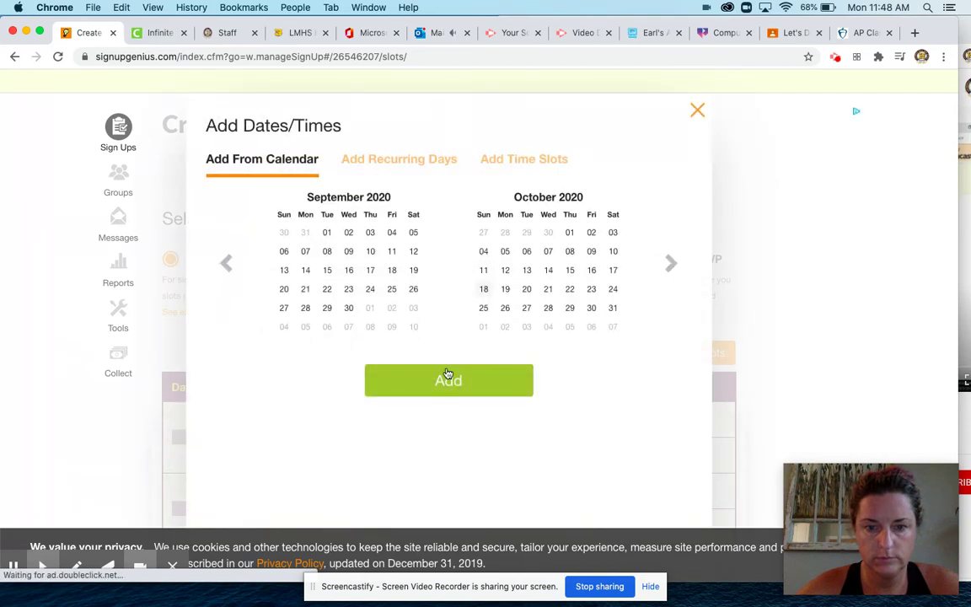
click(505, 252)
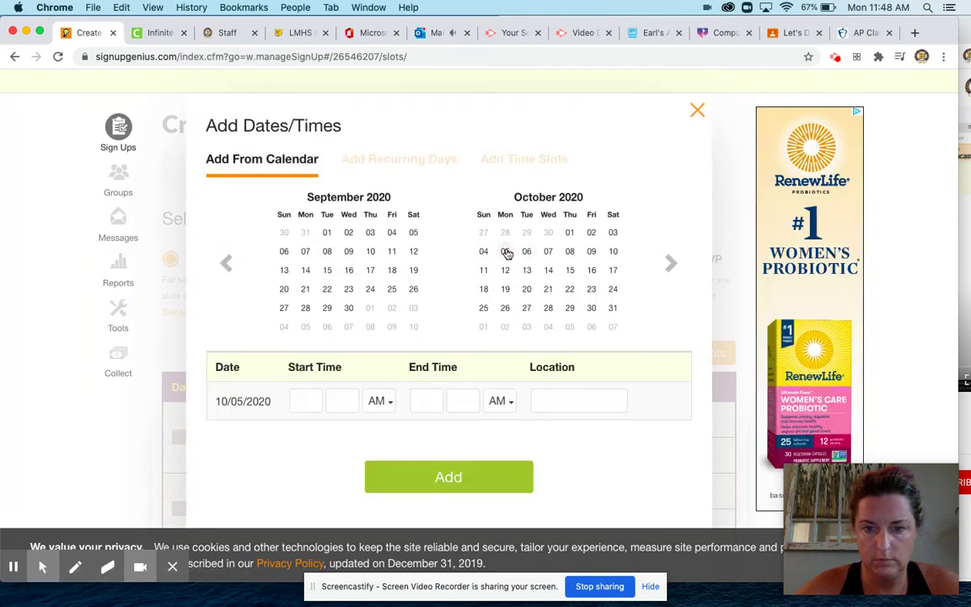
click(437, 474)
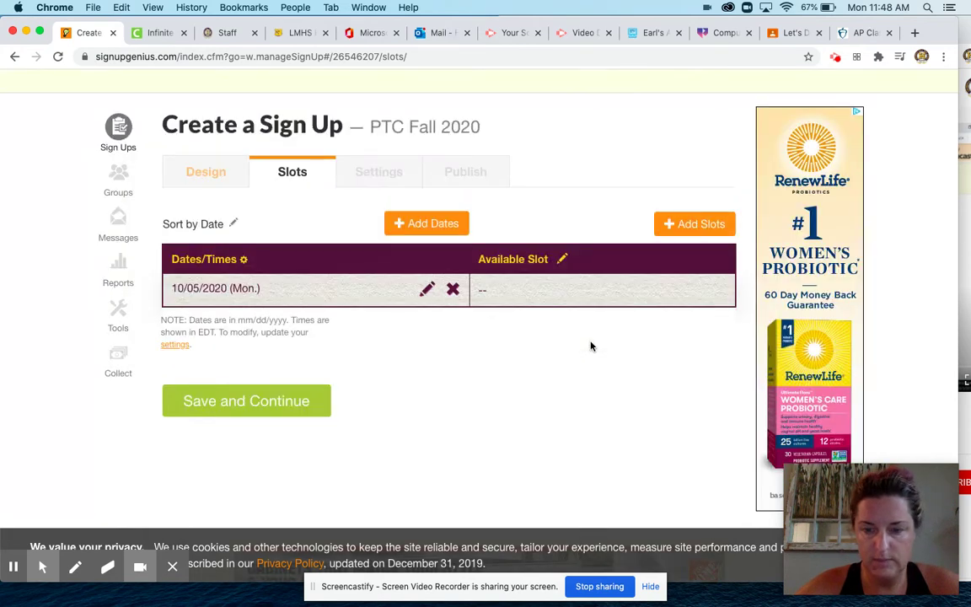
click(695, 229)
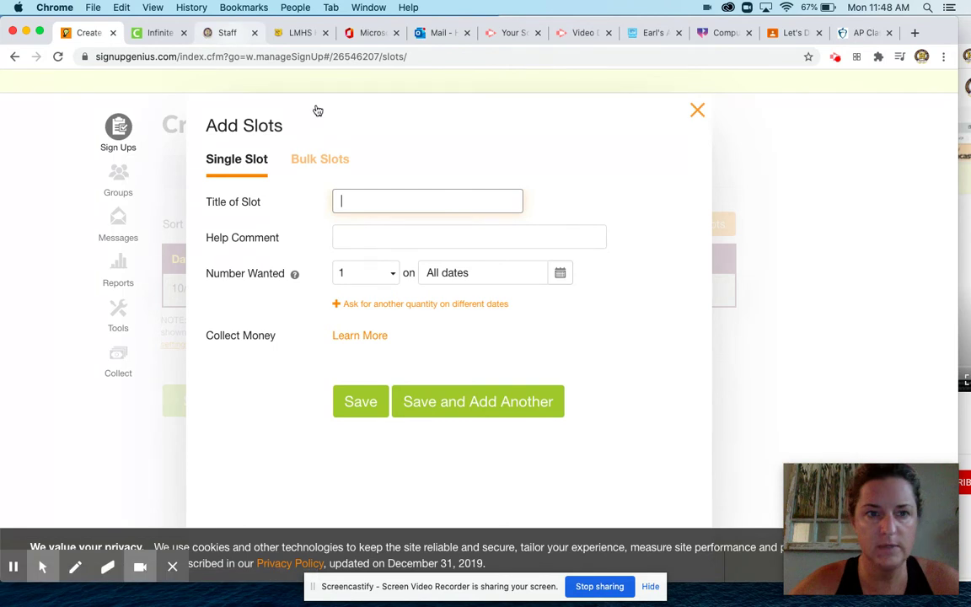
key(super+3)
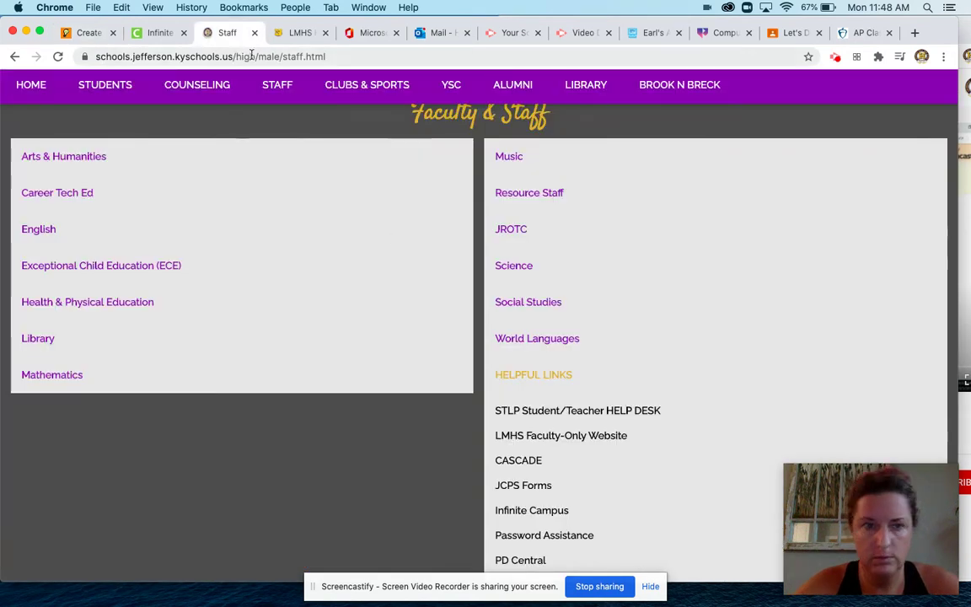
Step: Copy the 8:00 AM–3:00 PM conference times from the LMHS Help Desk page, then return to SignUpGenius
click(297, 35)
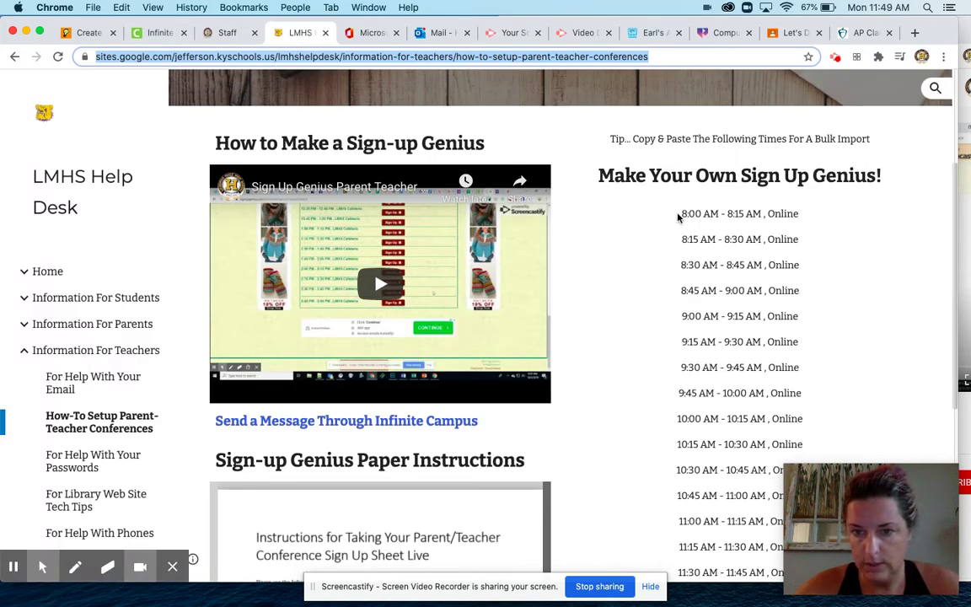
drag(797, 513, 900, 605)
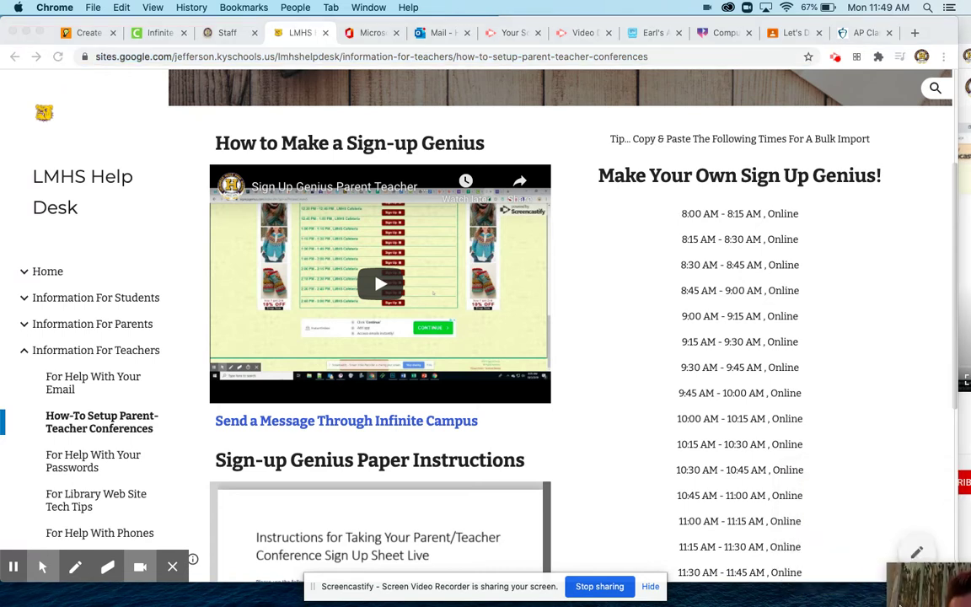
scroll(828, 492, down, 3)
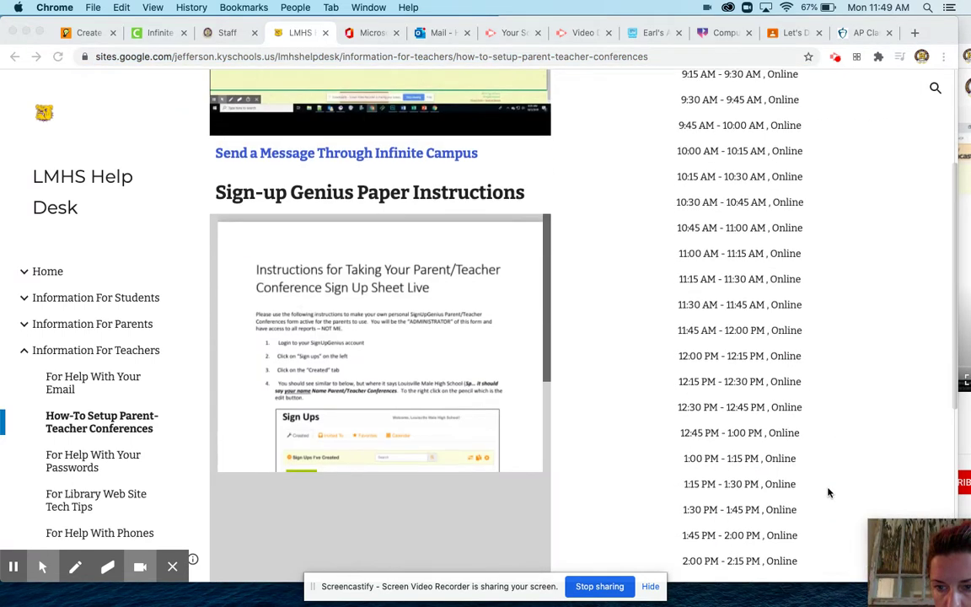
scroll(828, 492, down, 1)
click(676, 393)
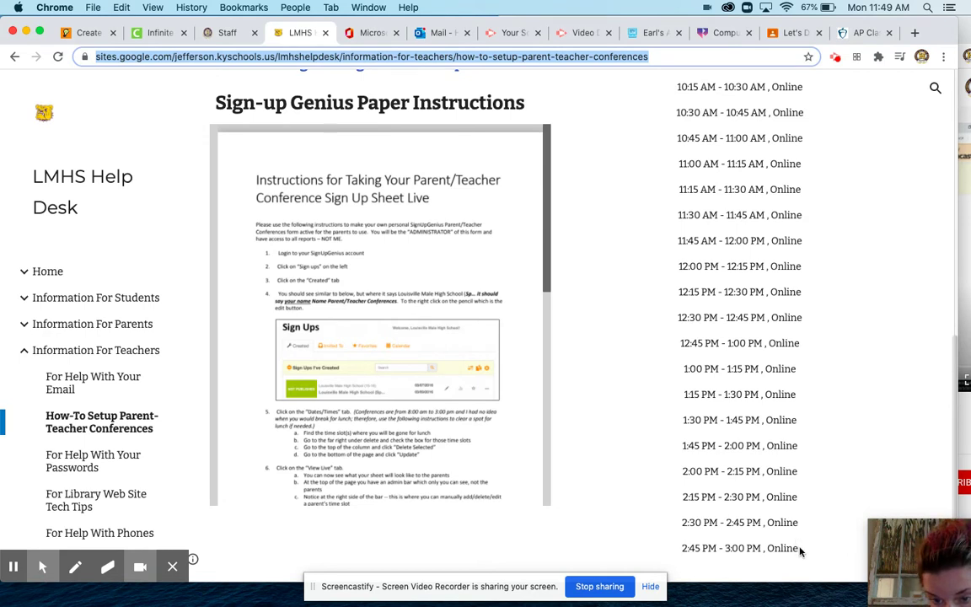
drag(800, 549, 675, 227)
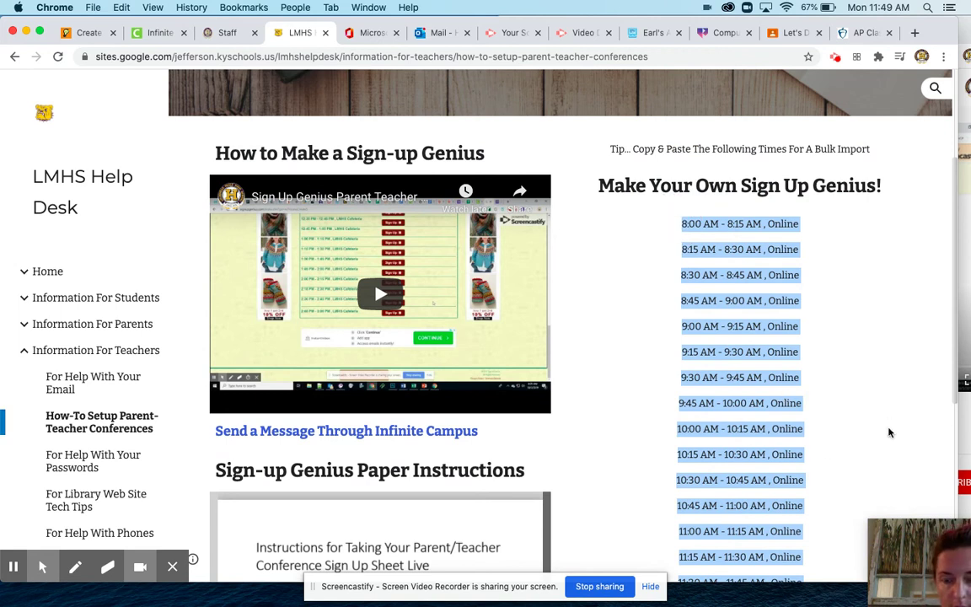
click(902, 558)
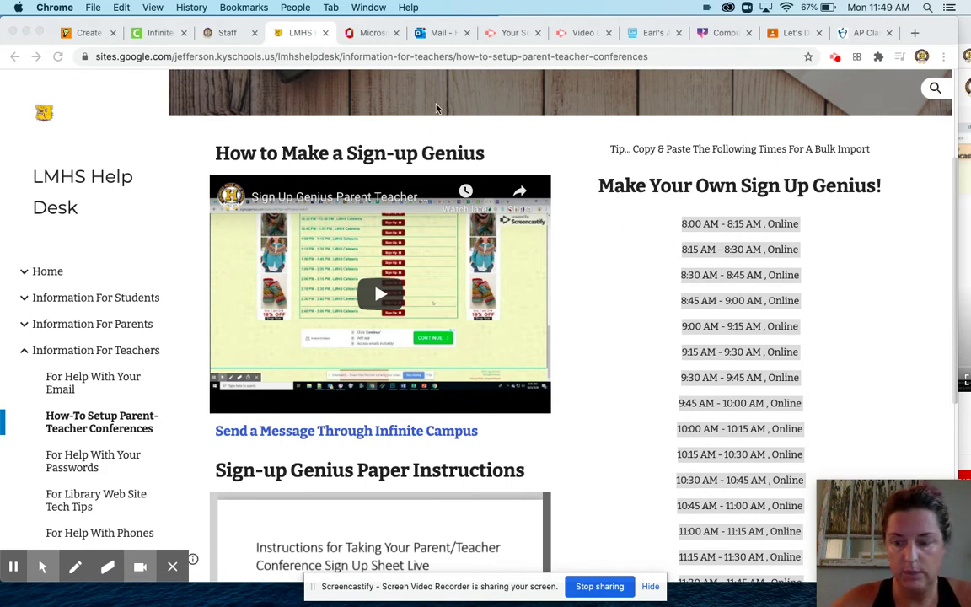
click(78, 33)
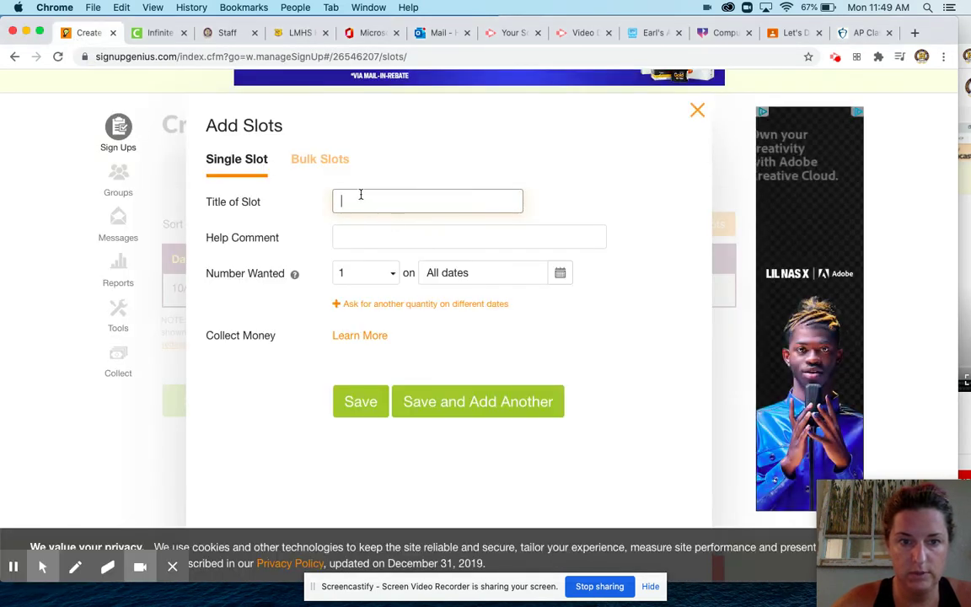
Step: Paste the copied times as bulk slots for 10/05/2020 and save them
click(325, 160)
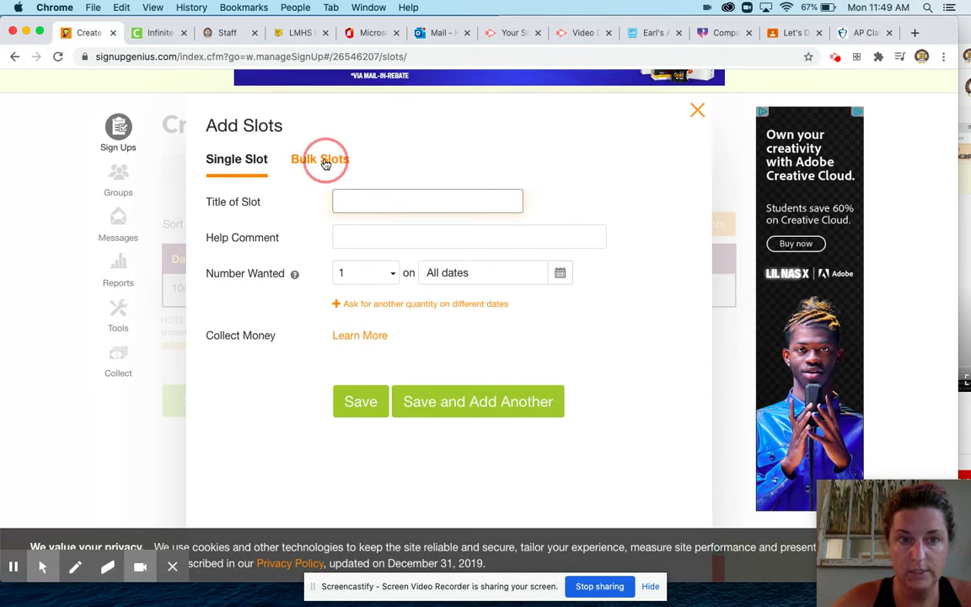
click(295, 33)
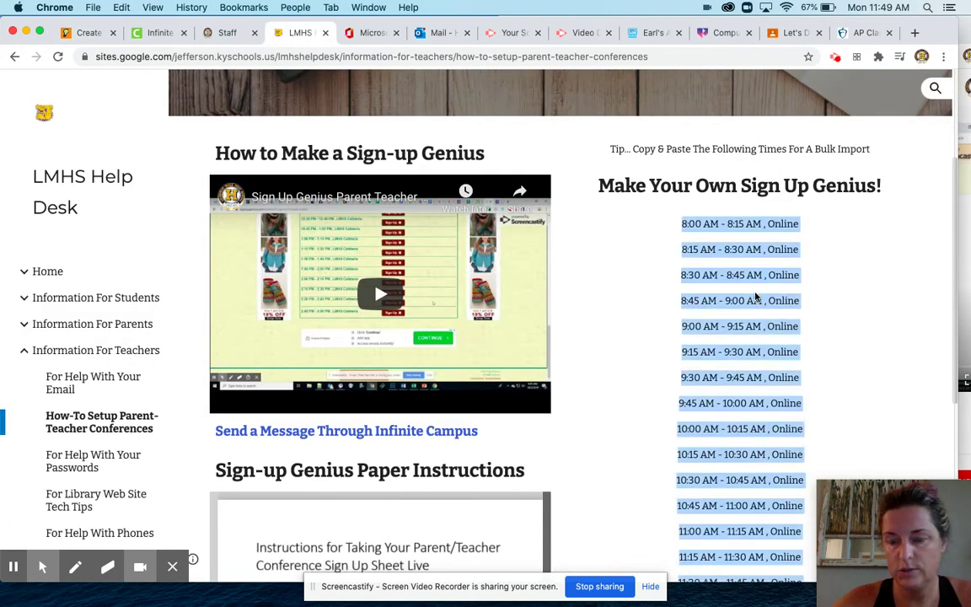
click(81, 35)
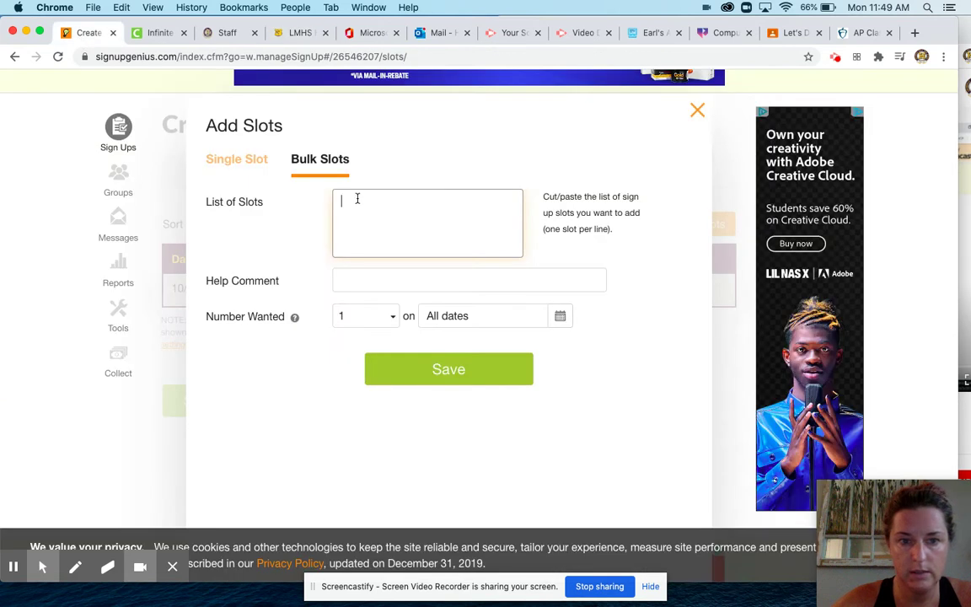
key(ctrl+v)
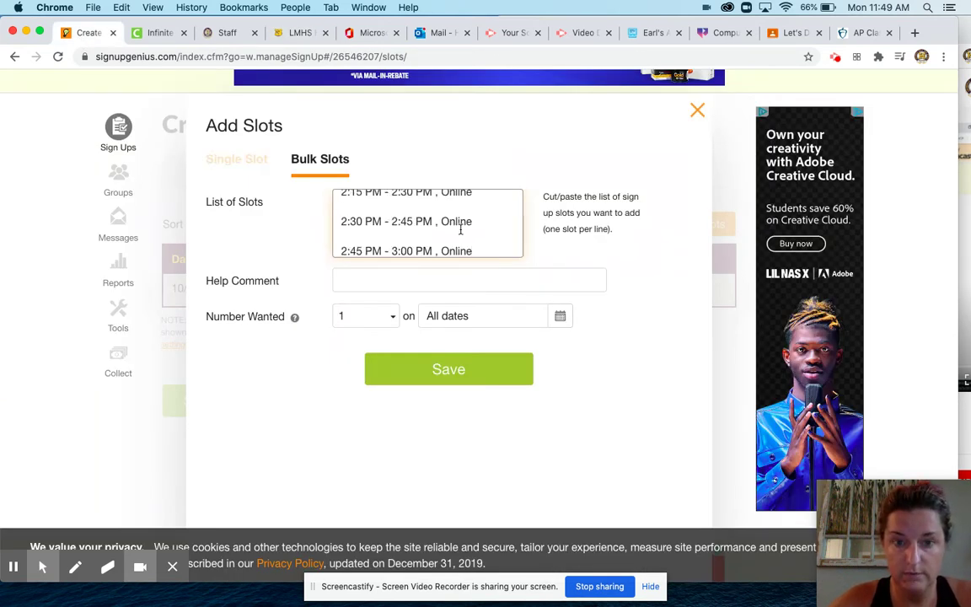
scroll(461, 230, up, 15)
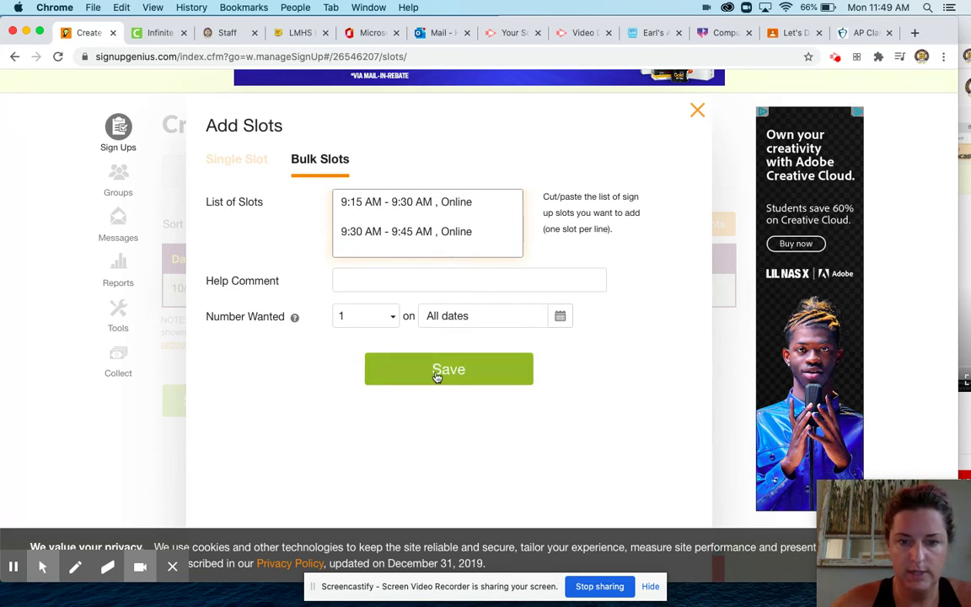
click(436, 375)
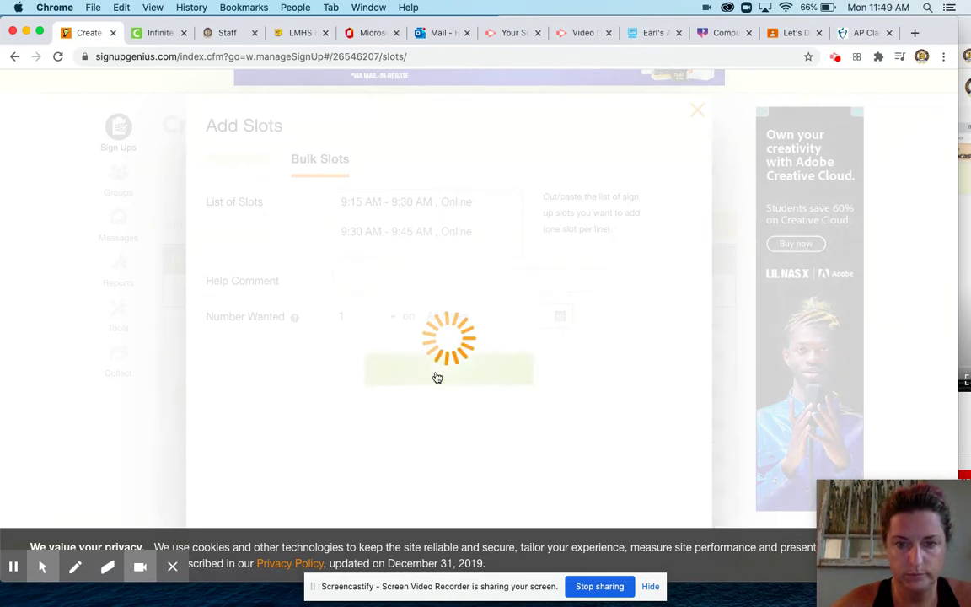
Step: Show 50 slots per page to review every 15-minute slot, then continue to settings
scroll(556, 203, down, 15)
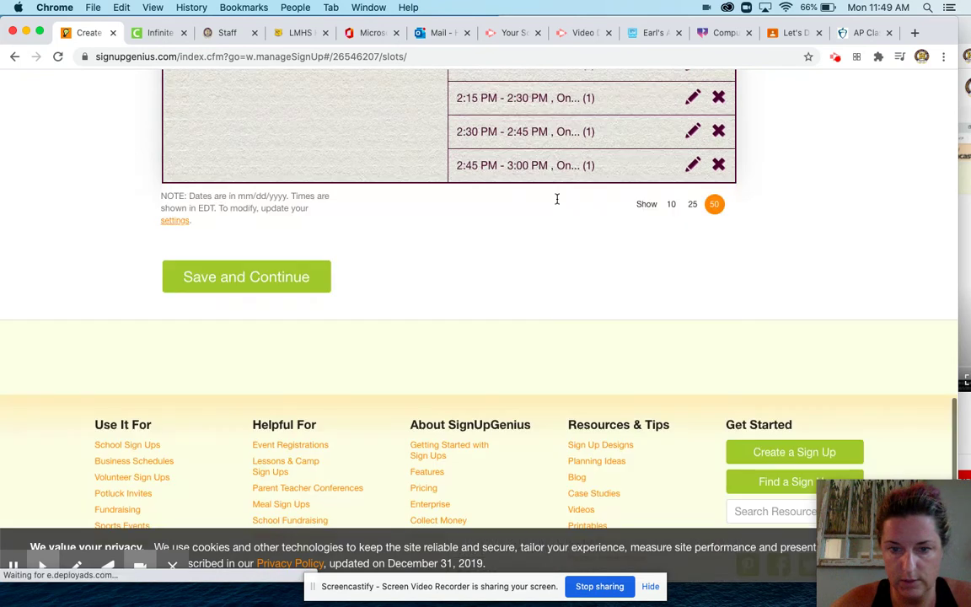
scroll(557, 199, down, 1)
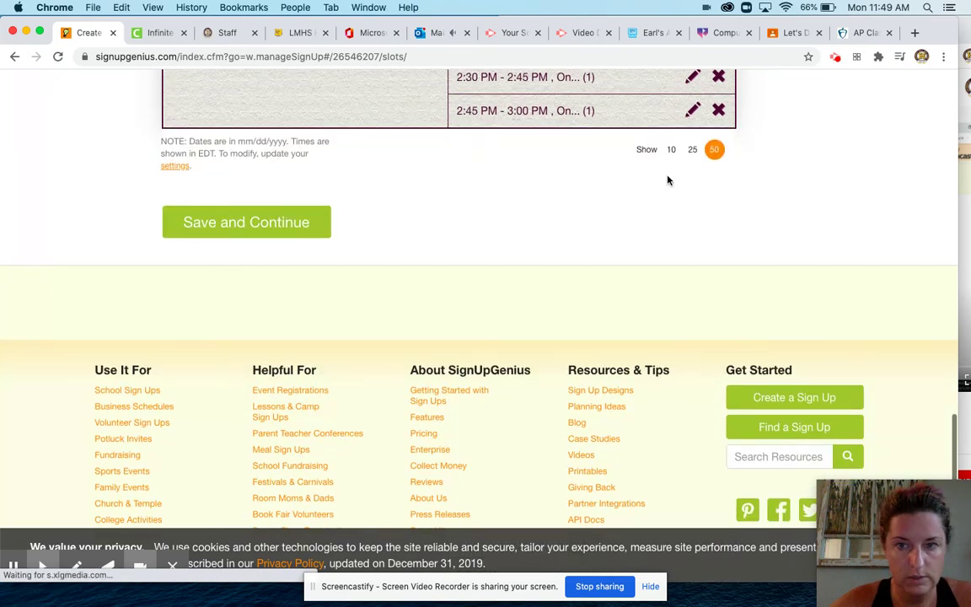
scroll(667, 180, up, 2)
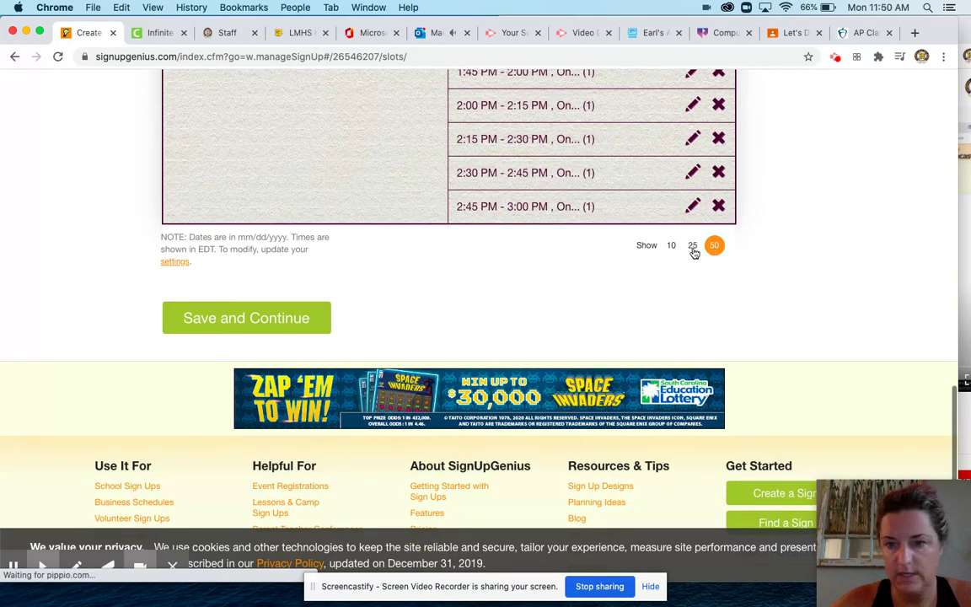
click(714, 245)
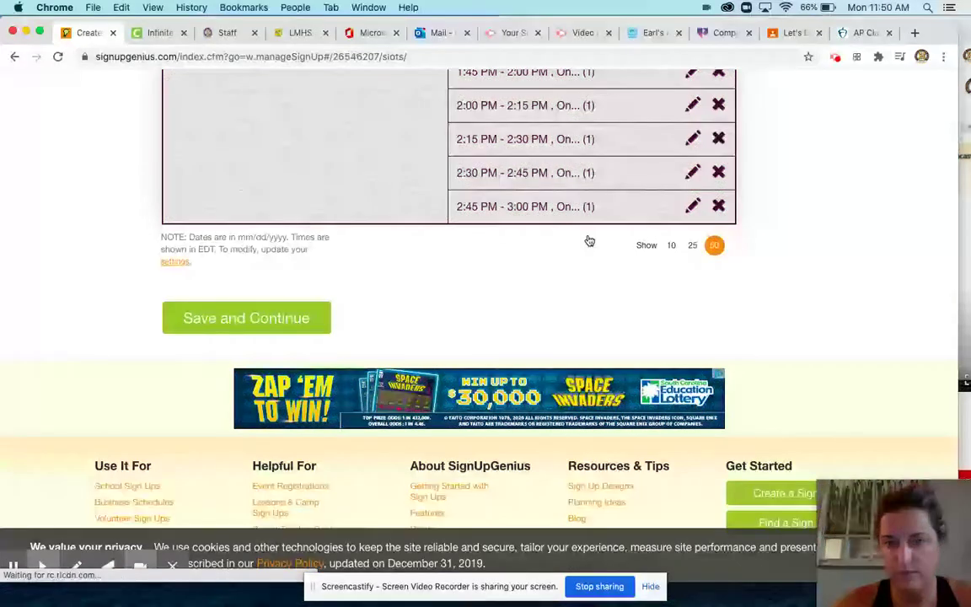
scroll(615, 238, up, 2)
scroll(588, 239, up, 10)
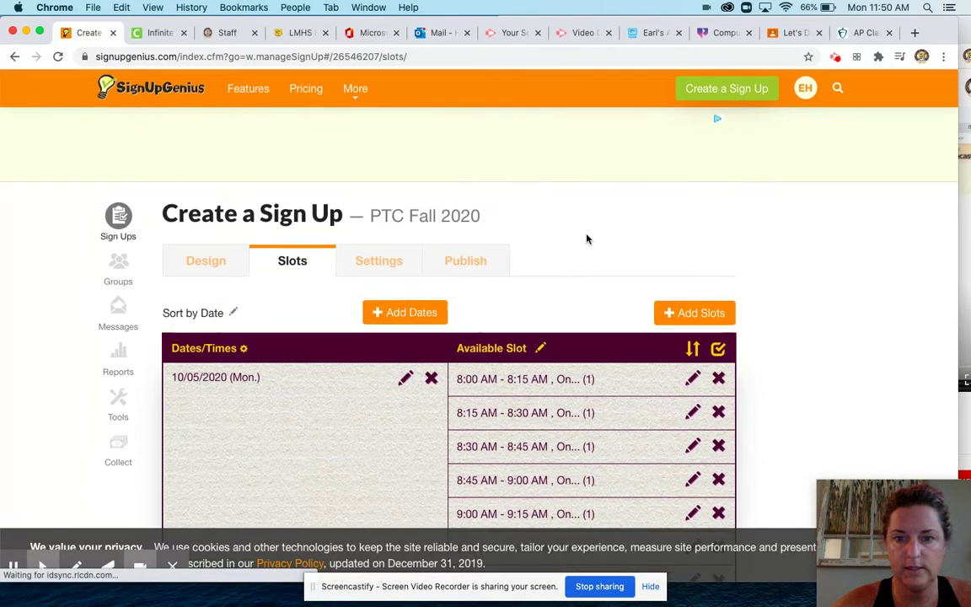
click(377, 273)
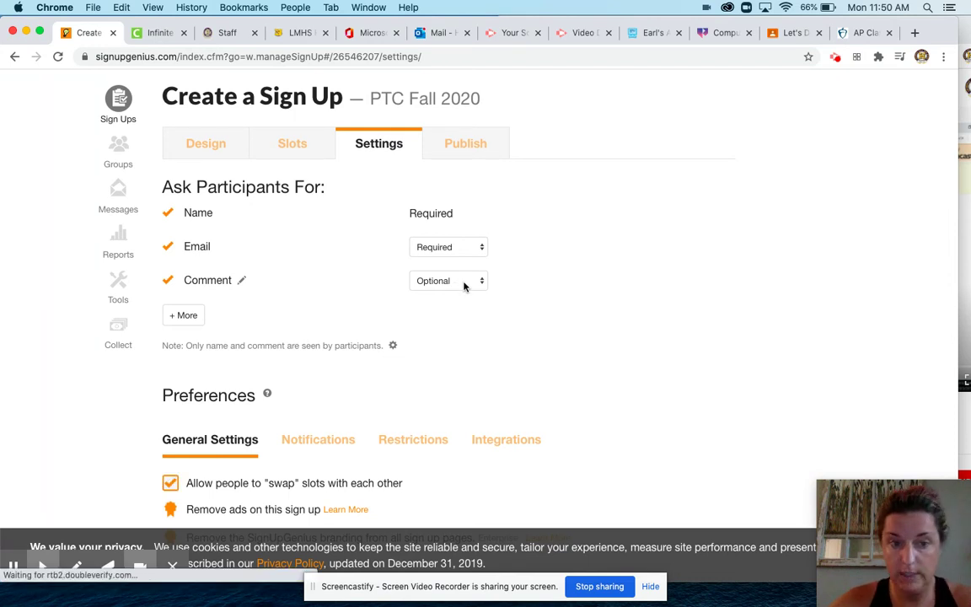
Step: Turn off slot swapping, set reminders to 1 day ahead, and save the settings
scroll(579, 316, down, 3)
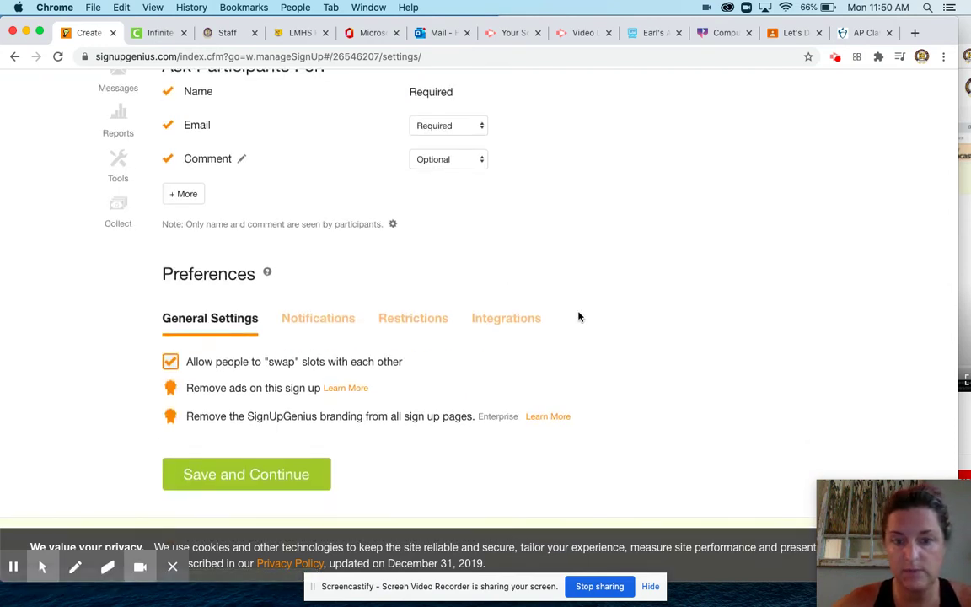
click(170, 362)
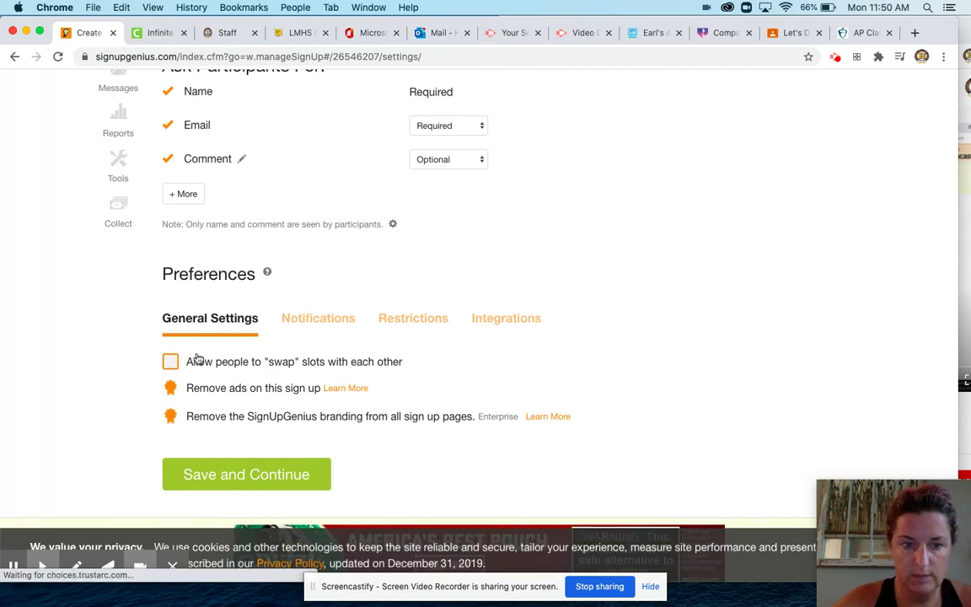
click(325, 327)
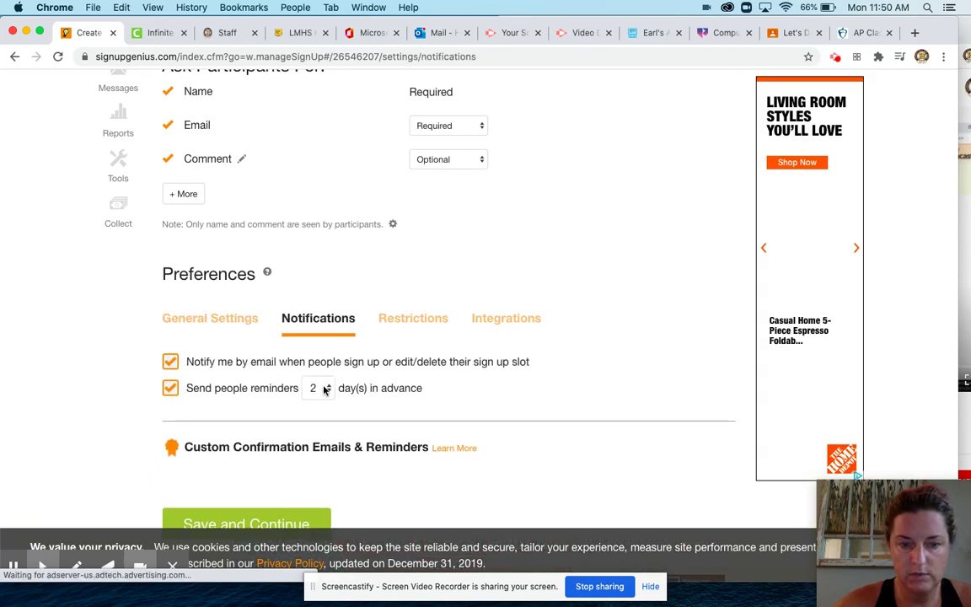
click(324, 389)
click(313, 373)
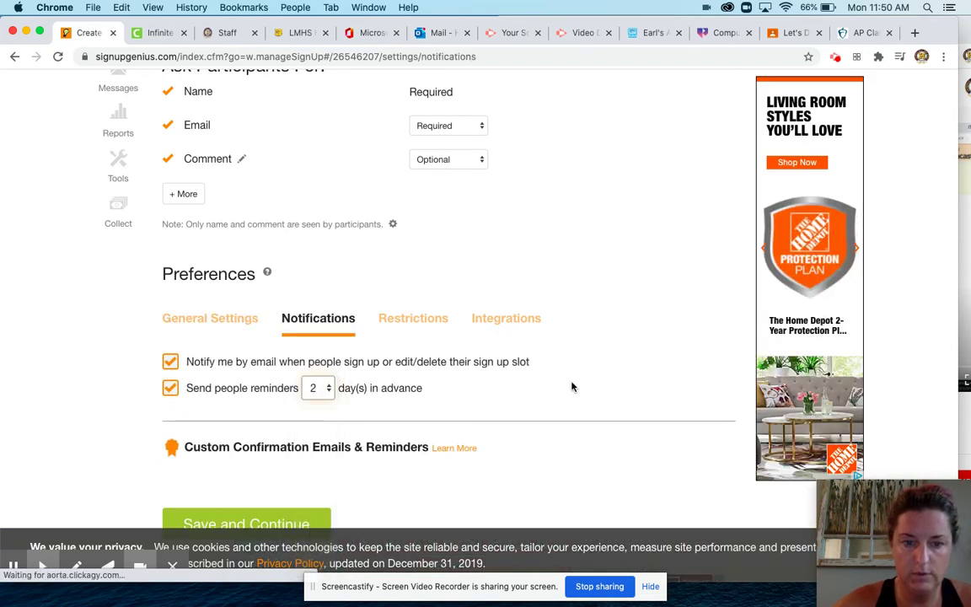
scroll(539, 388, down, 2)
click(277, 430)
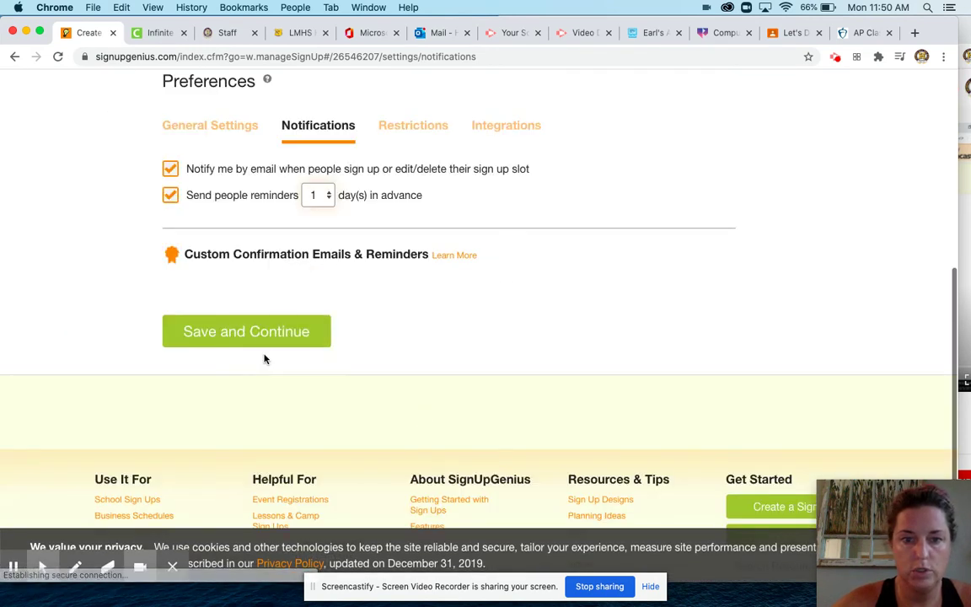
click(260, 344)
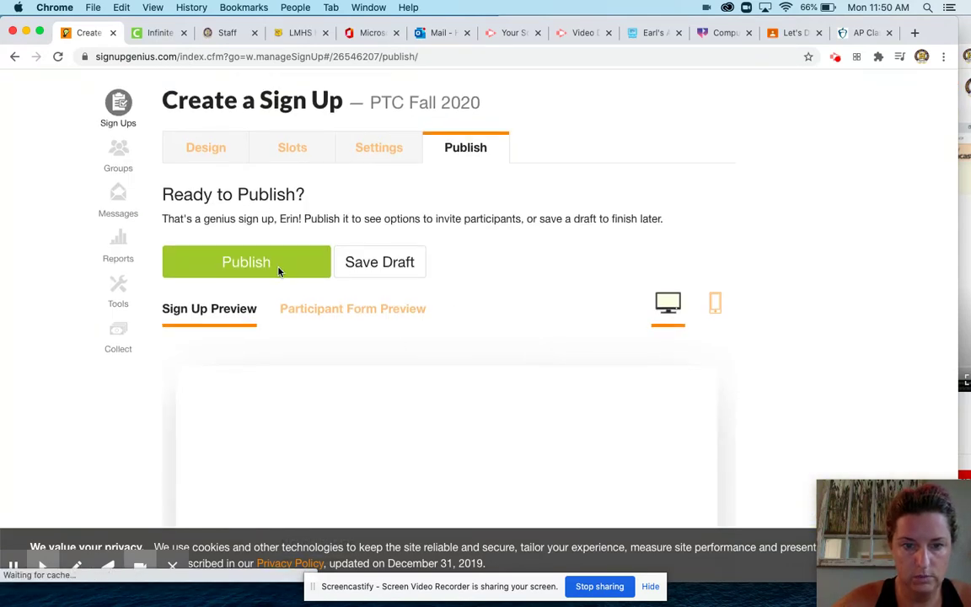
Step: Publish PTC Fall 2020, copy its share link, and switch to Infinite Campus
click(279, 268)
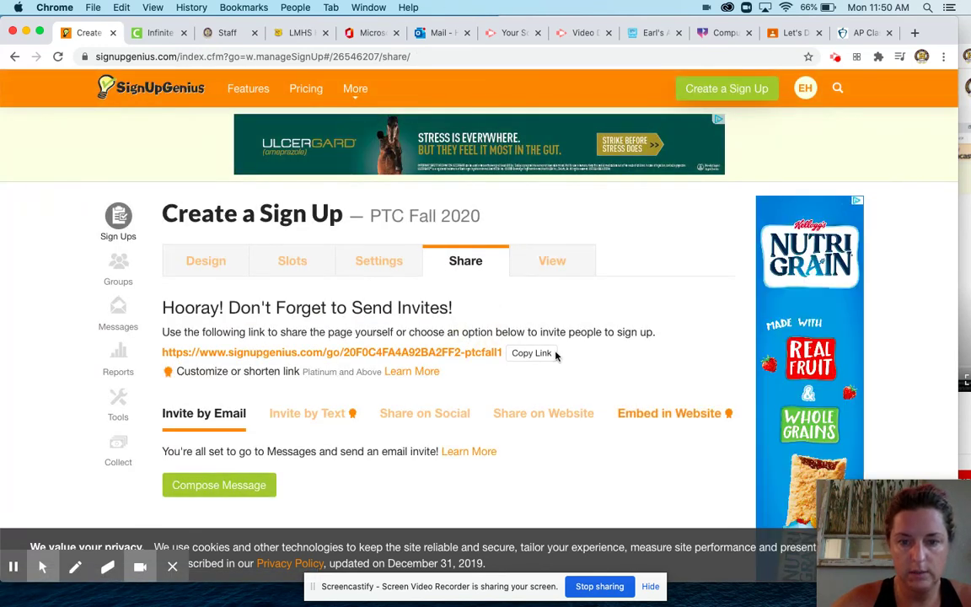
click(539, 357)
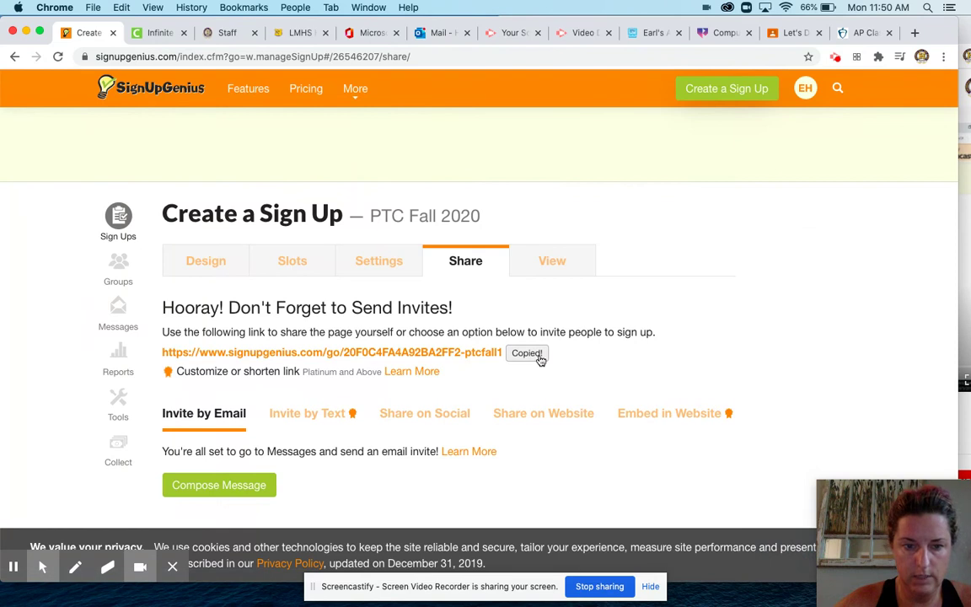
click(152, 33)
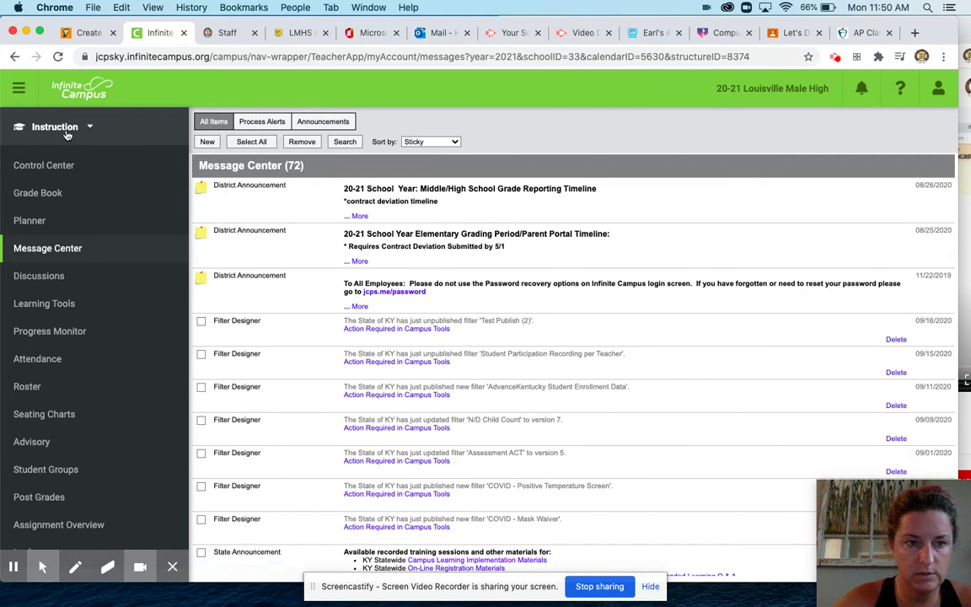
Step: Start a blank class message and change the Reply To address to the teacher's own email
click(206, 142)
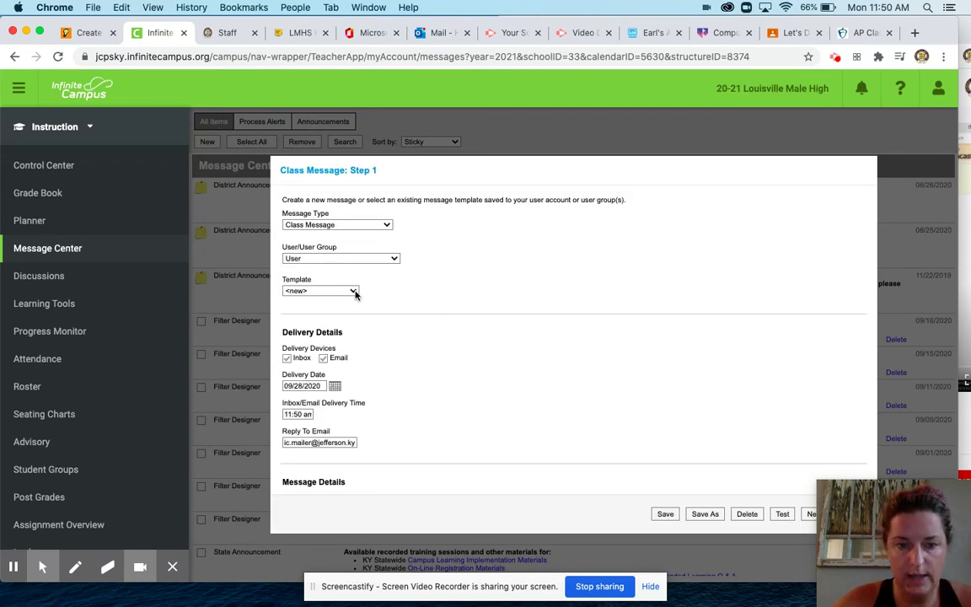
click(354, 292)
click(435, 301)
scroll(435, 301, down, 4)
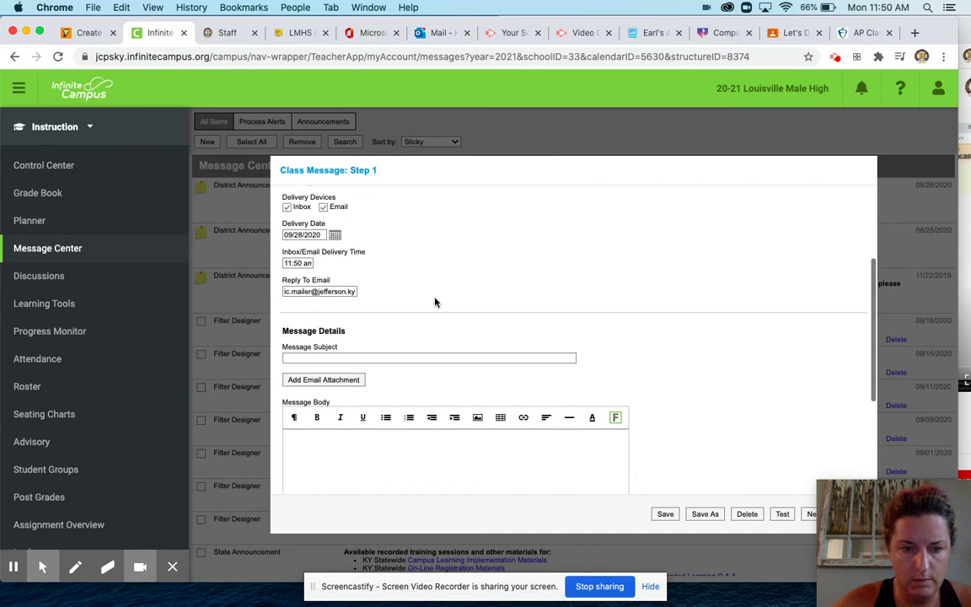
drag(356, 286, 282, 290)
click(263, 295)
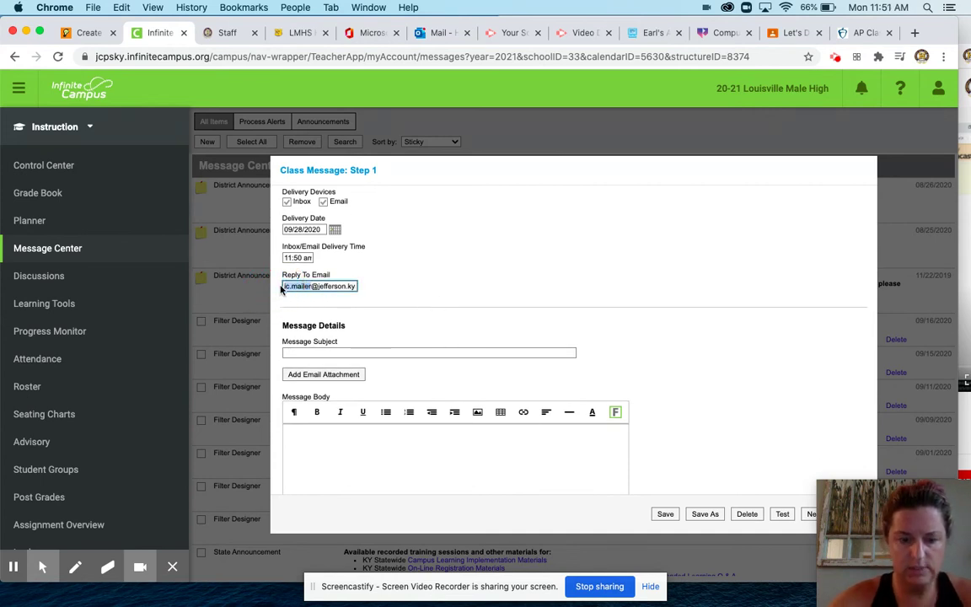
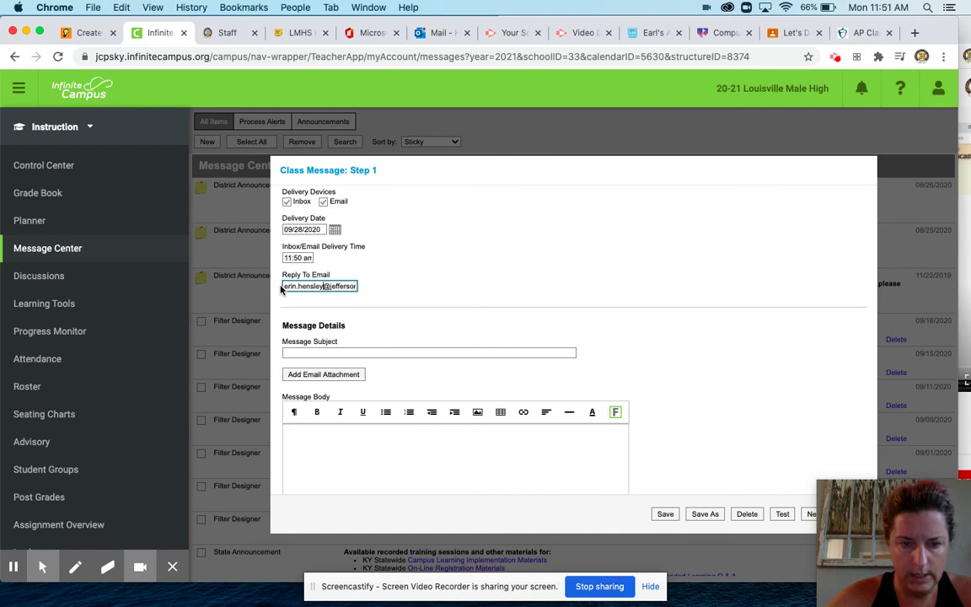
Step: Enter subject 'PTC' with placeholder body 'gesr' and advance to recipients
click(322, 353)
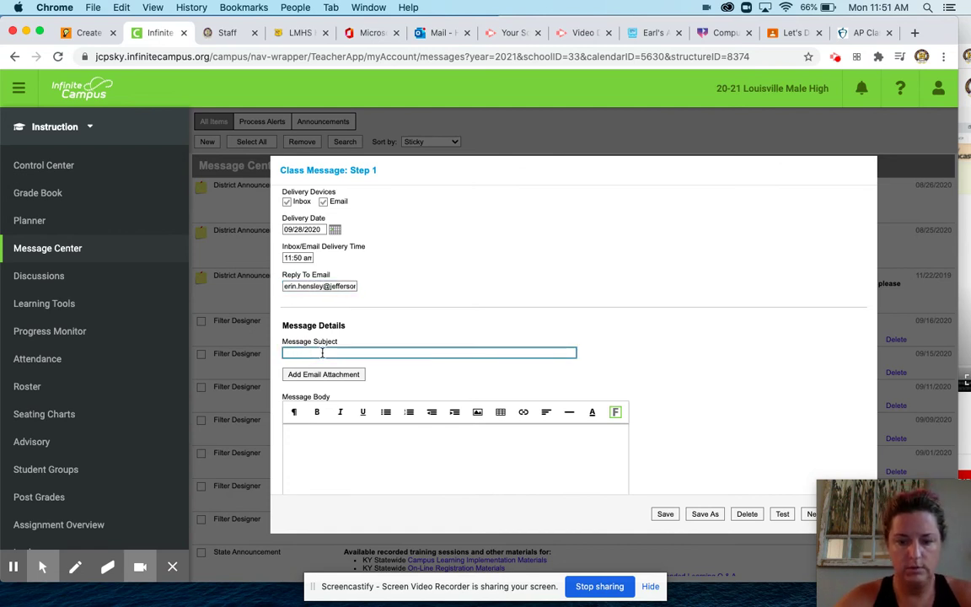
text(PTC)
click(299, 443)
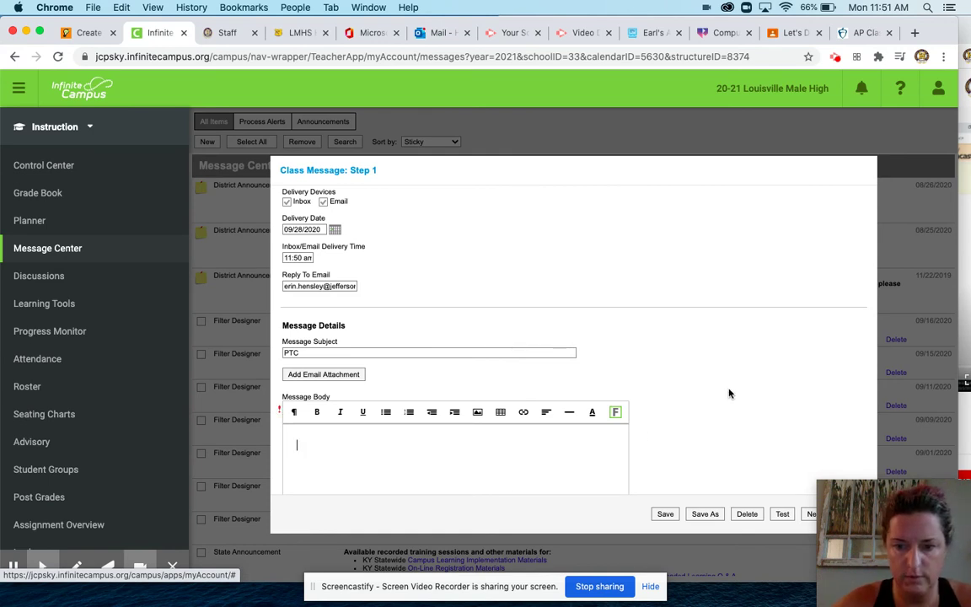
drag(834, 502, 884, 543)
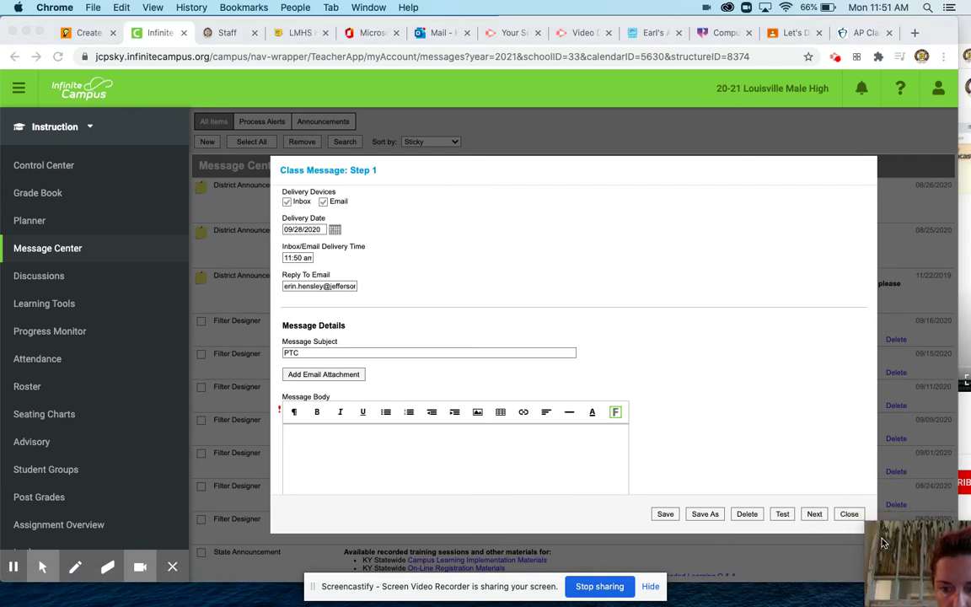
click(816, 515)
click(449, 283)
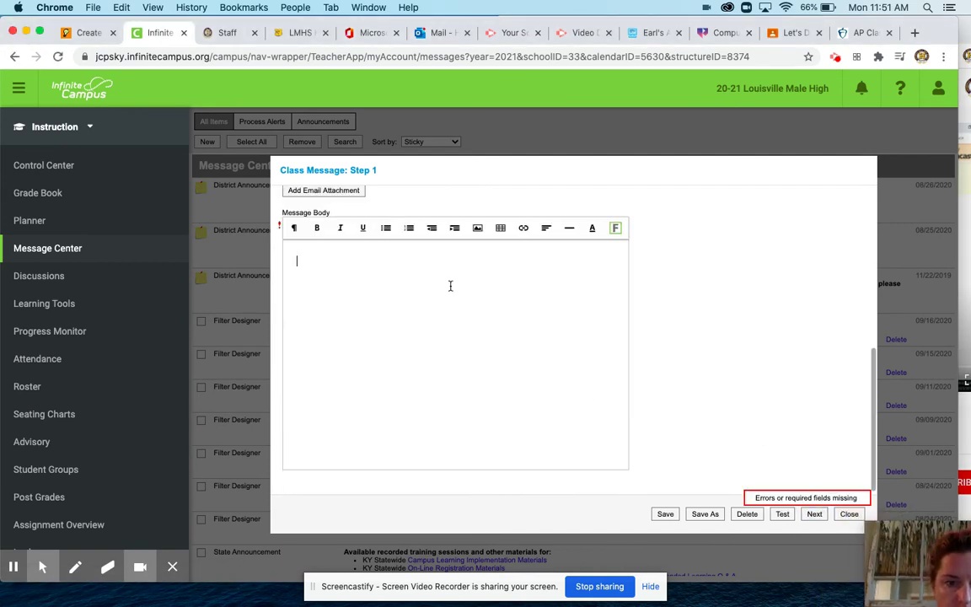
text(gesrg)
click(814, 514)
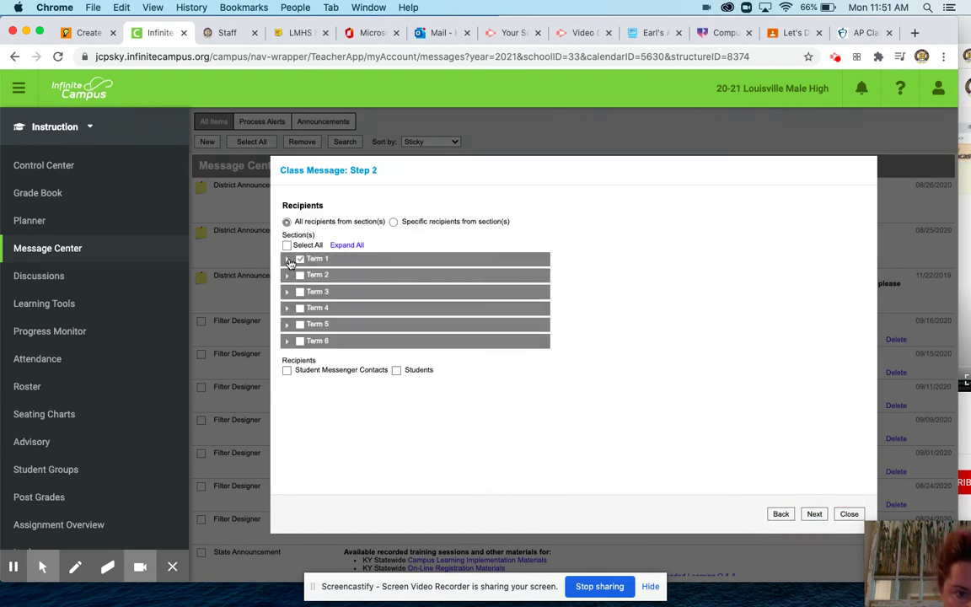
Step: Select Term 1's three Web Page Development sections and AP Computer Science A, for students and messenger contacts
click(286, 259)
click(320, 274)
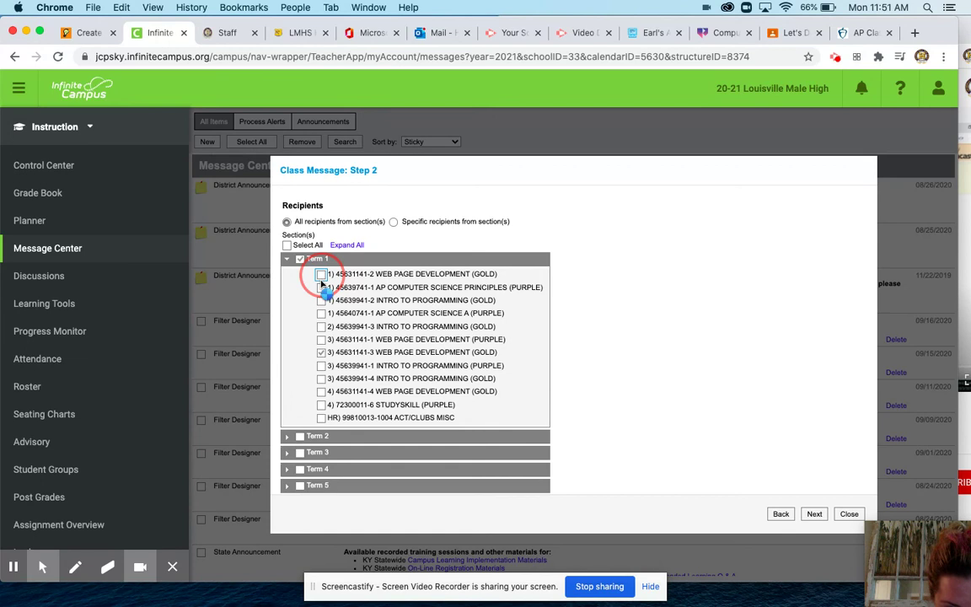
click(321, 339)
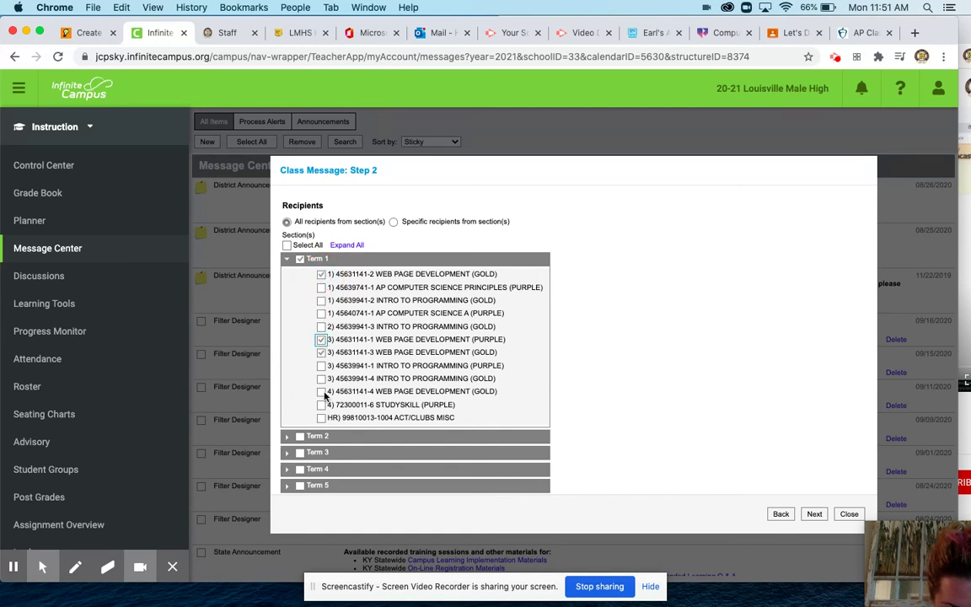
click(321, 392)
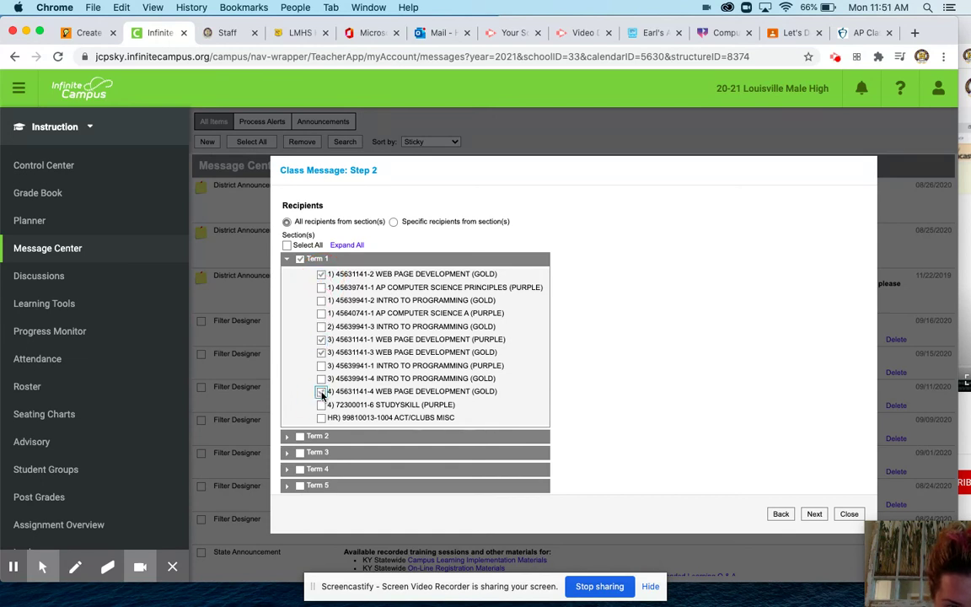
click(321, 313)
scroll(542, 403, down, 2)
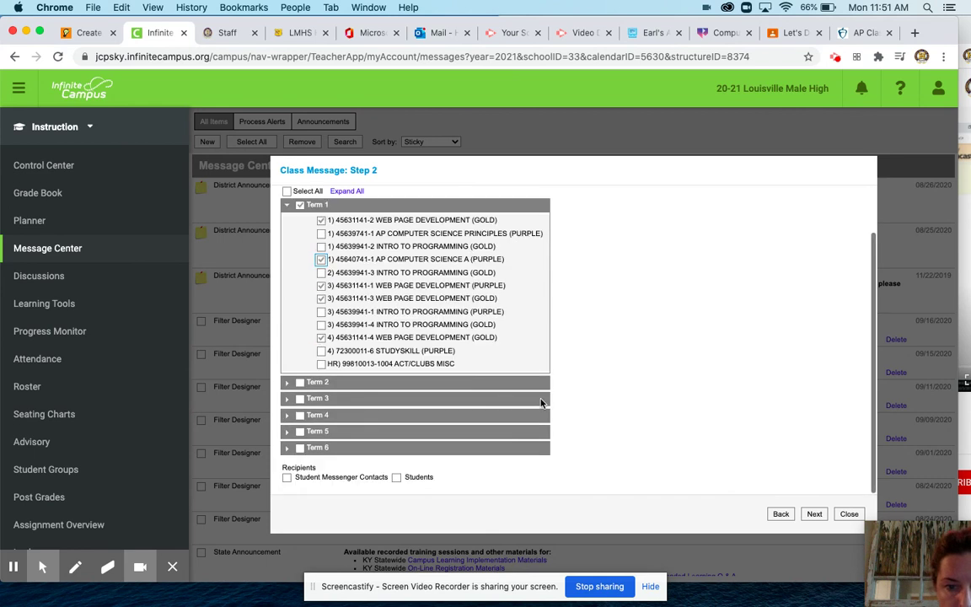
click(286, 477)
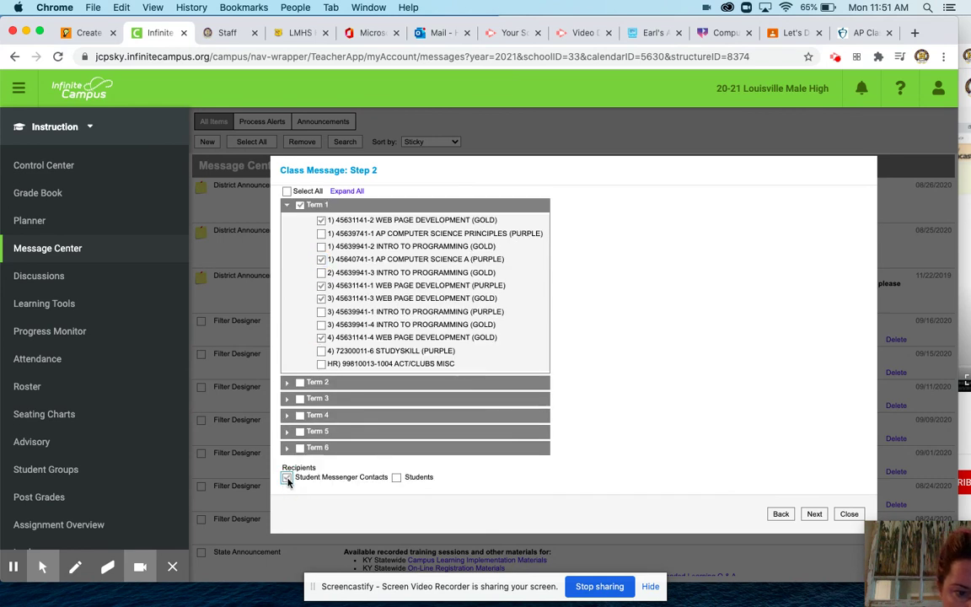
click(396, 477)
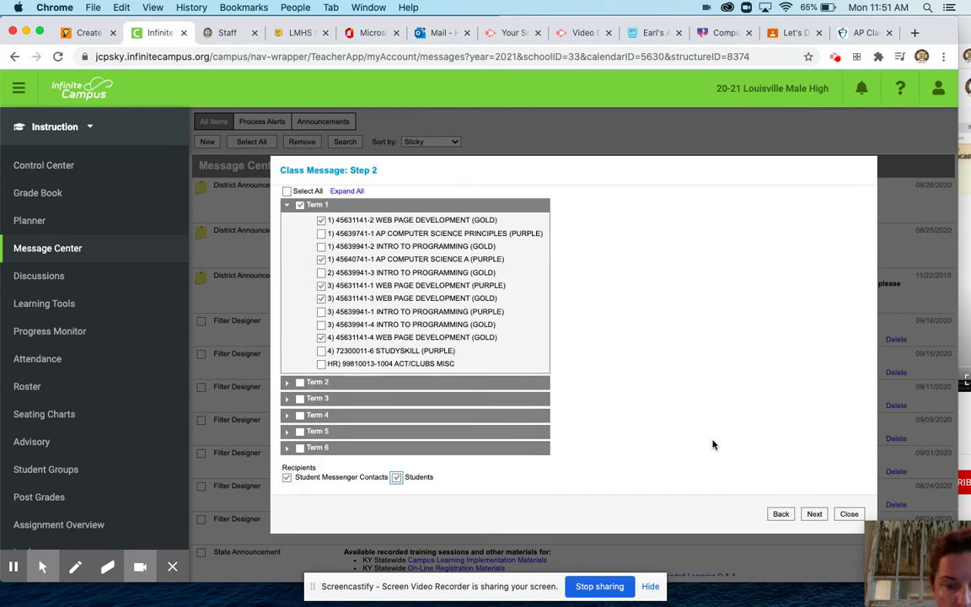
click(814, 514)
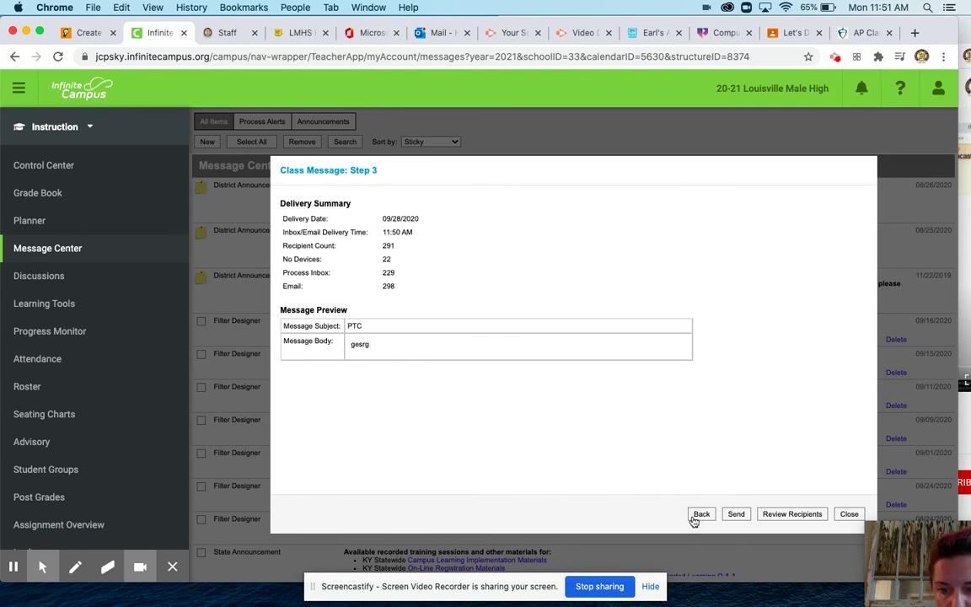
Step: Close the unsent PTC class message for 291 recipients and confirm discarding it
click(849, 515)
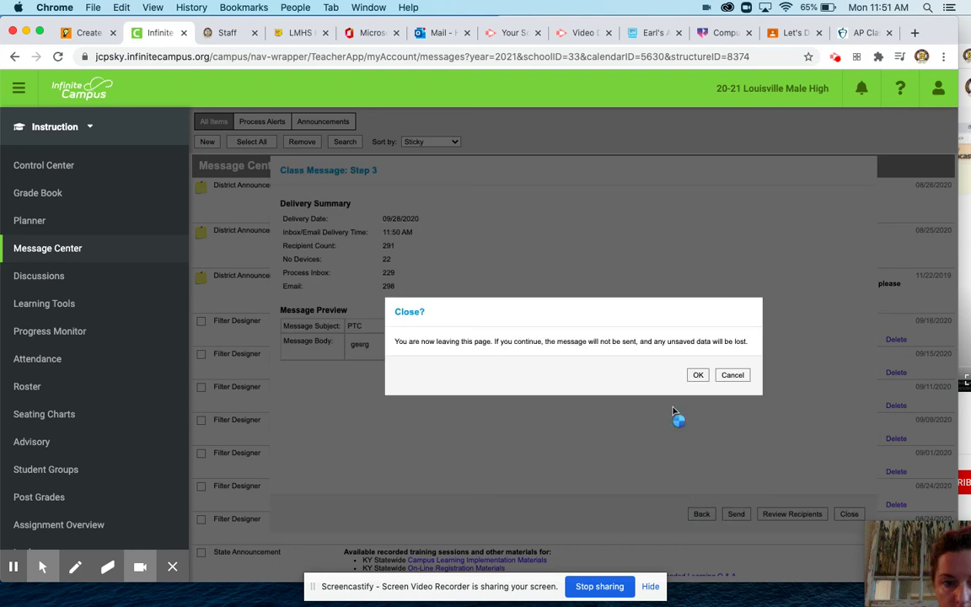
click(698, 375)
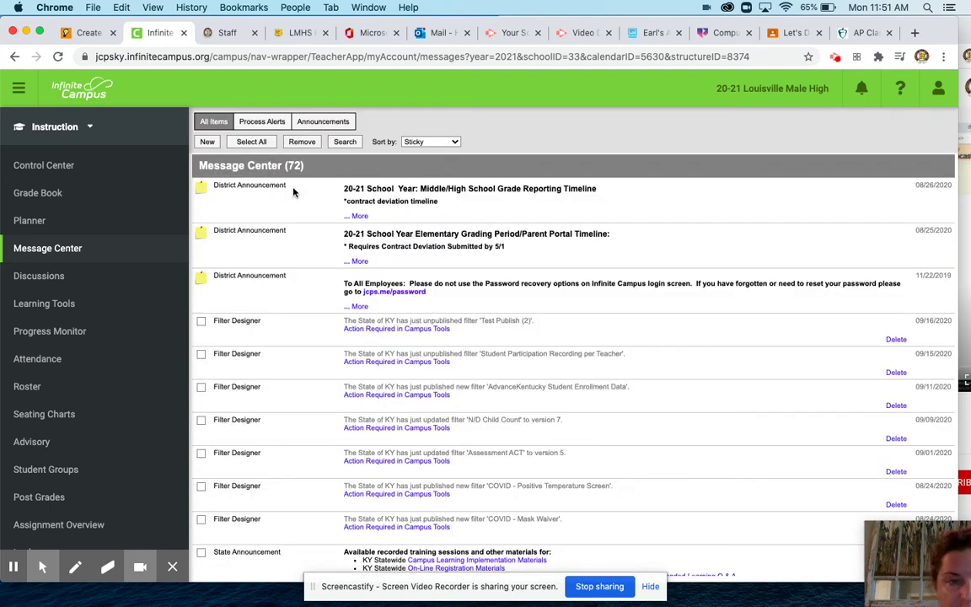